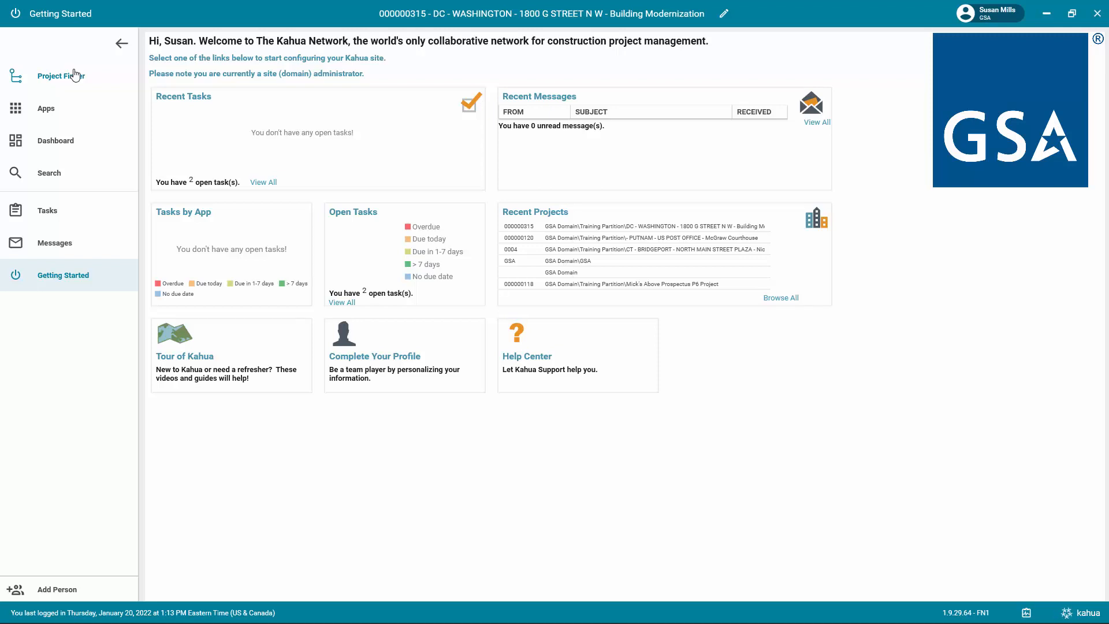
# Open charter version 0001 in the Charter and PMP app and process it into a full PMP.
pyautogui.click(48, 110)
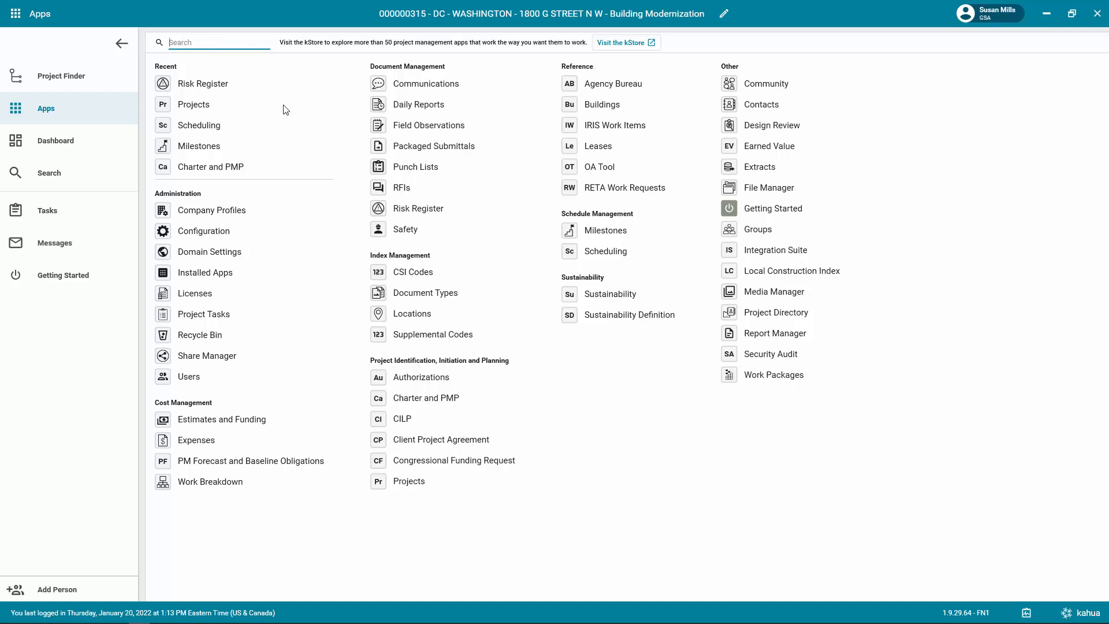
pyautogui.click(426, 398)
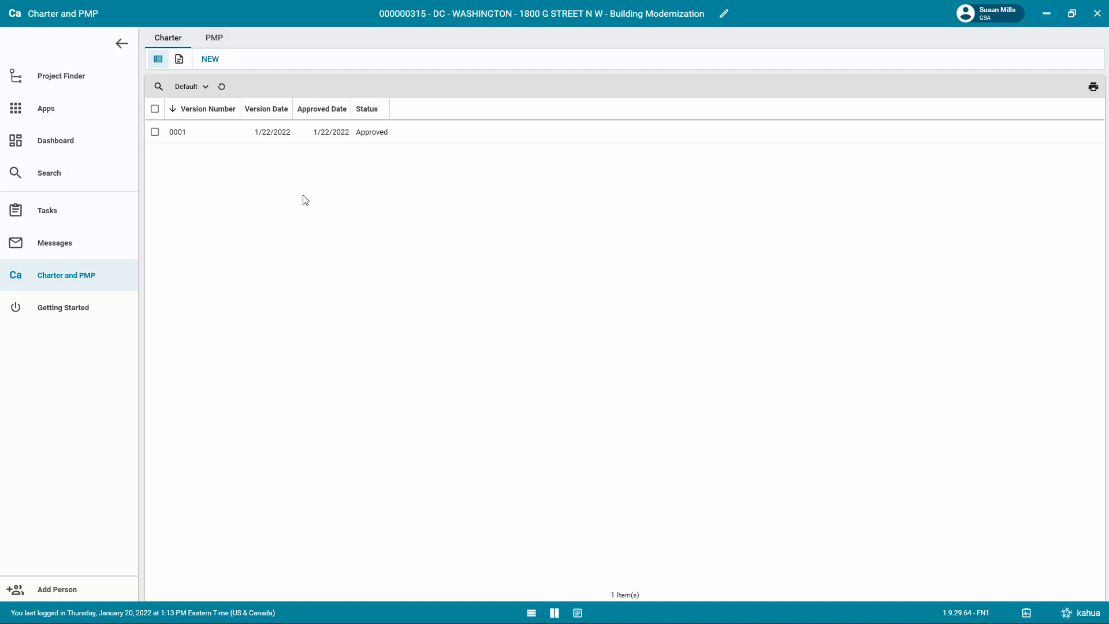
pyautogui.click(282, 137)
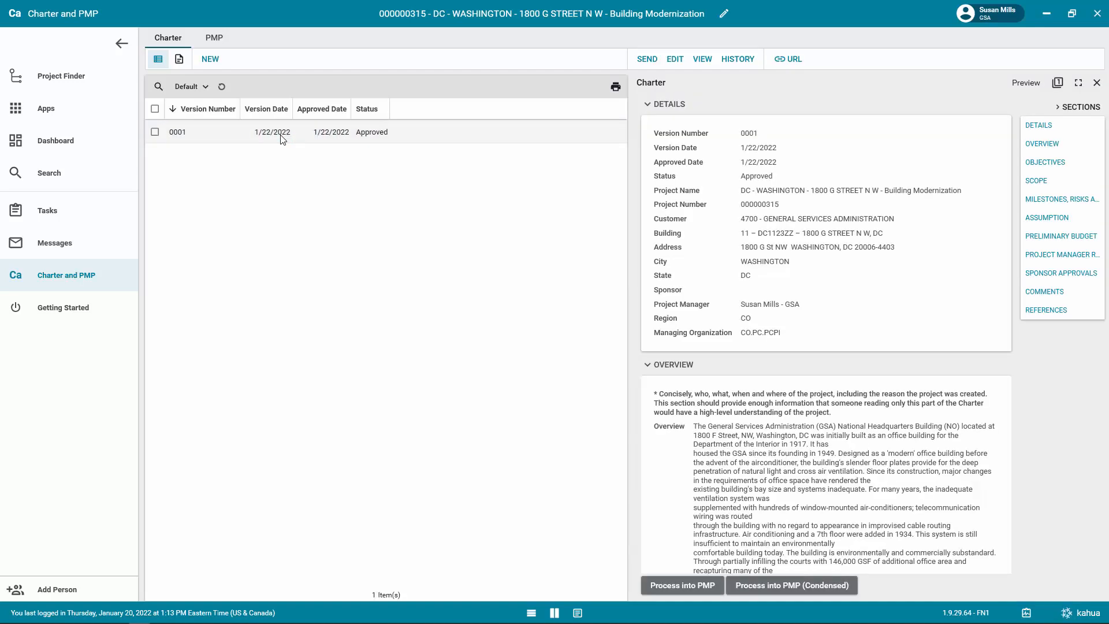
pyautogui.scroll(-4, 769, 253)
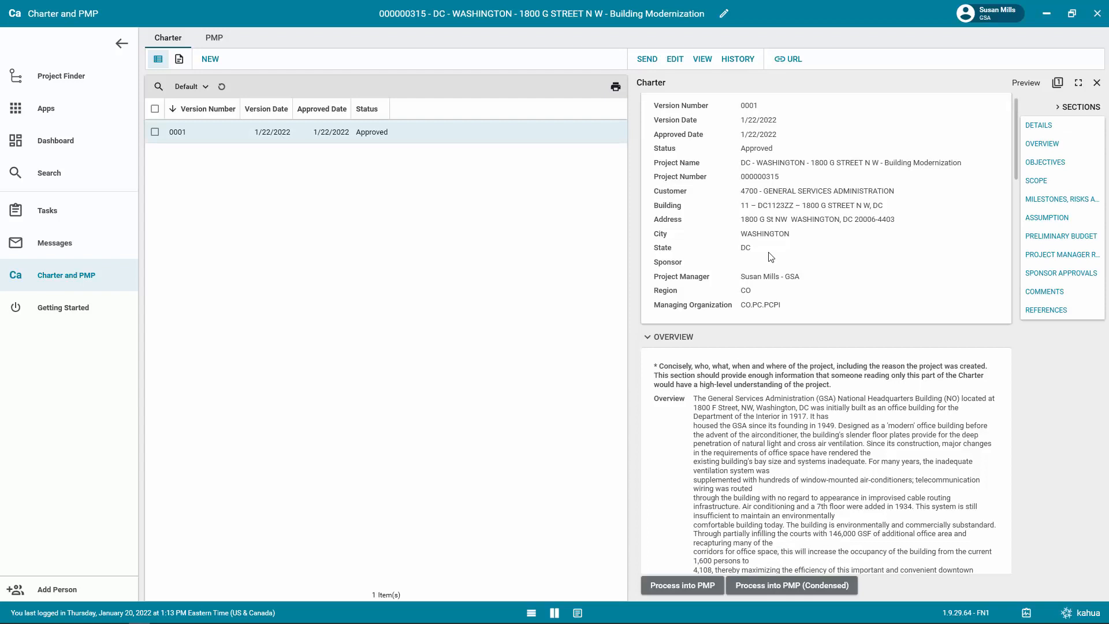
pyautogui.scroll(-1, 775, 264)
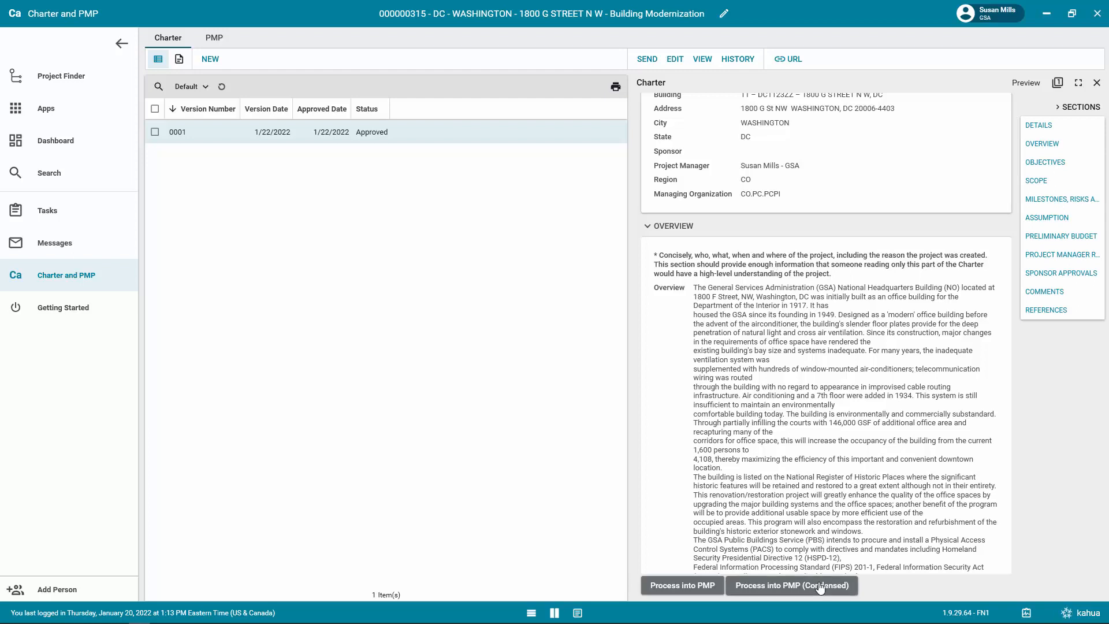
pyautogui.click(698, 586)
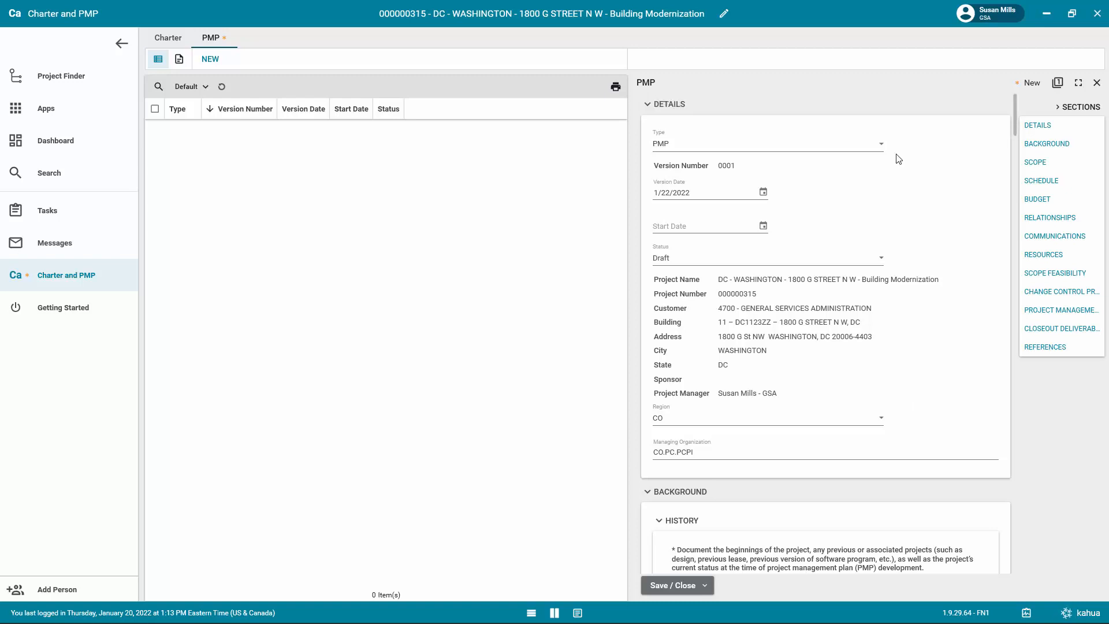
# Keep the new record's type as PMP and set its start date to 3/18/2022.
pyautogui.click(876, 147)
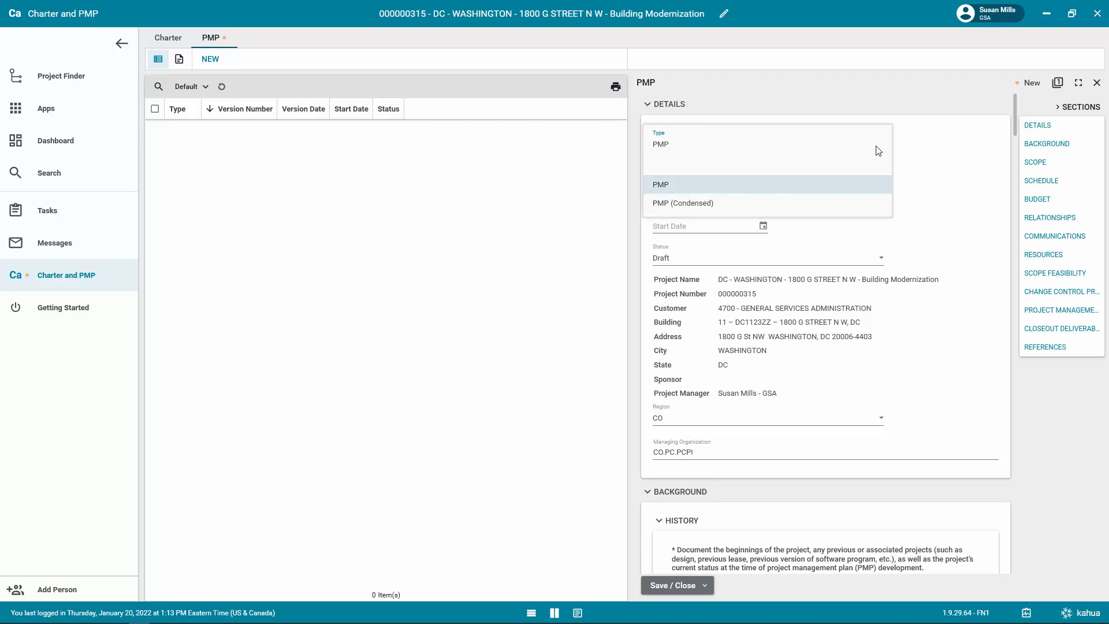
pyautogui.click(912, 188)
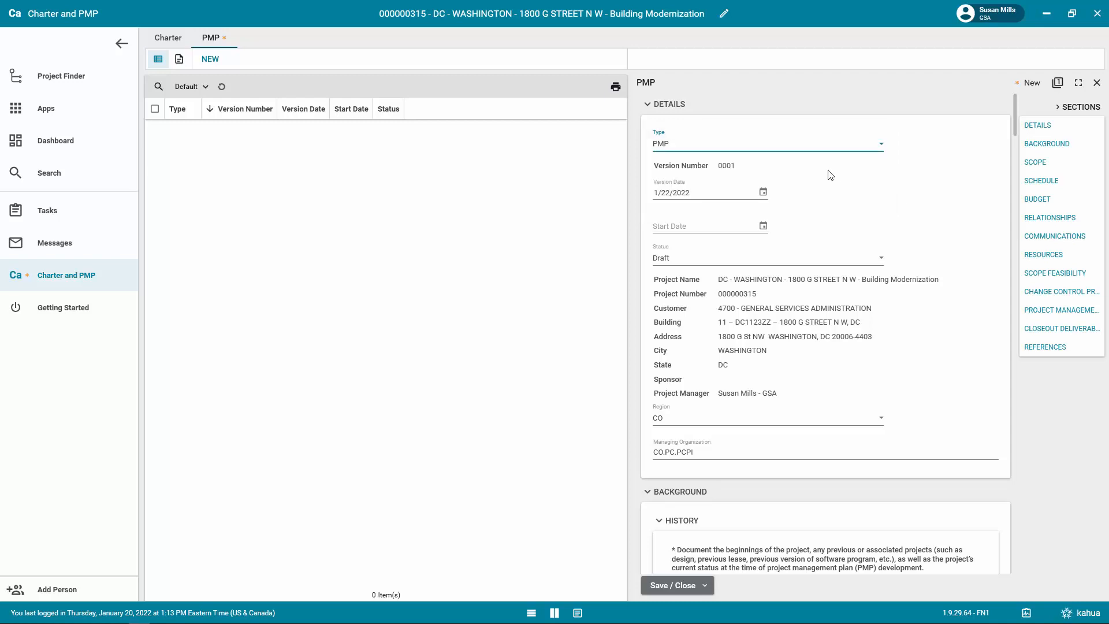
pyautogui.click(763, 192)
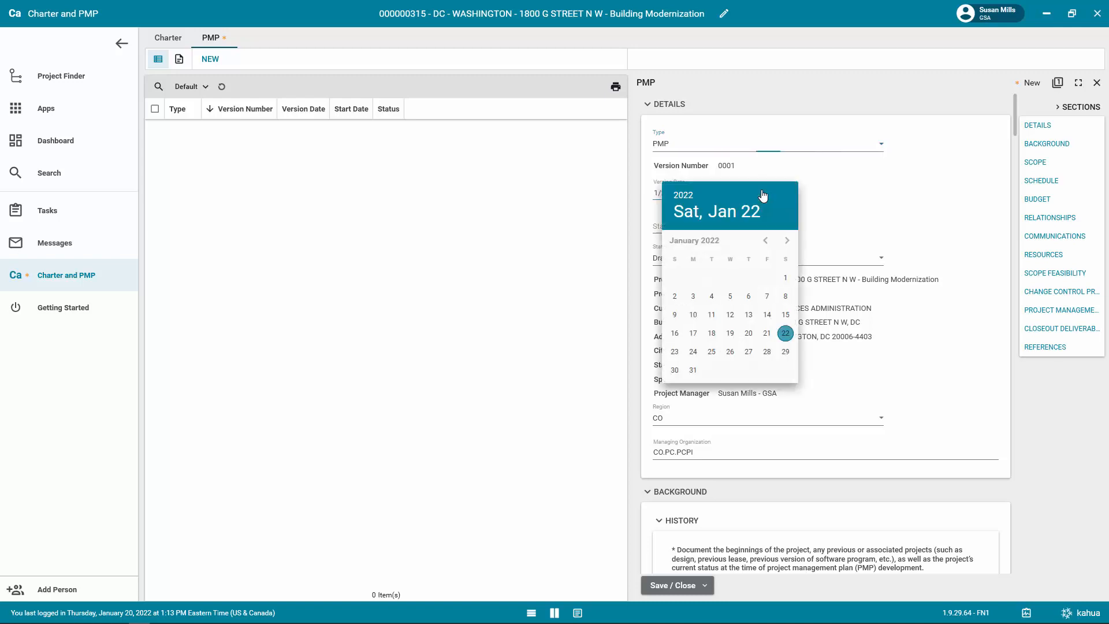
pyautogui.click(824, 197)
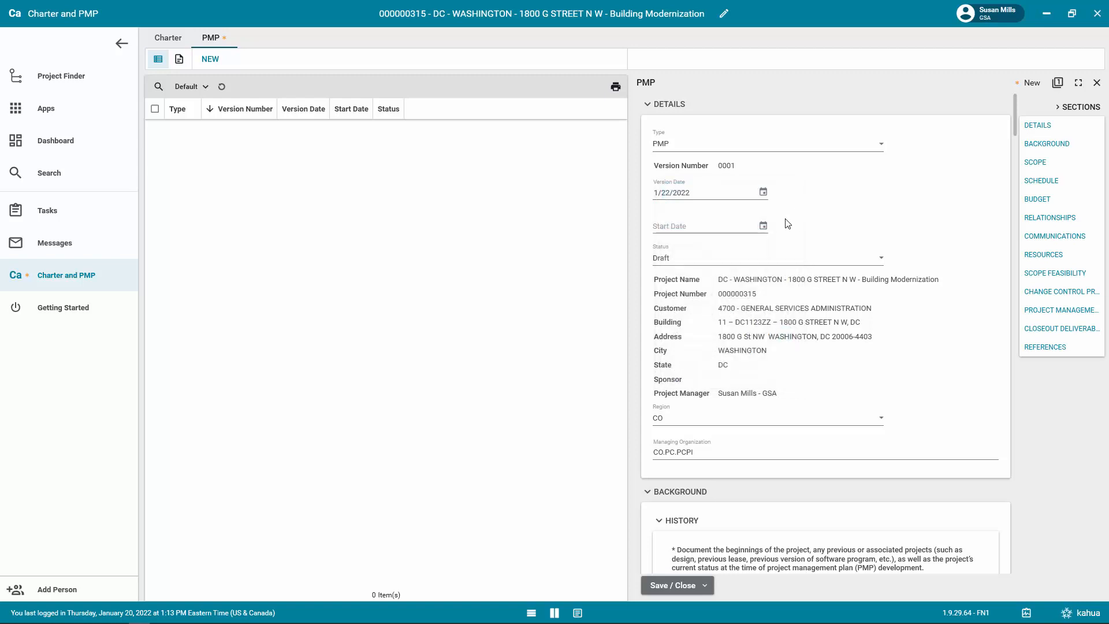
pyautogui.click(764, 227)
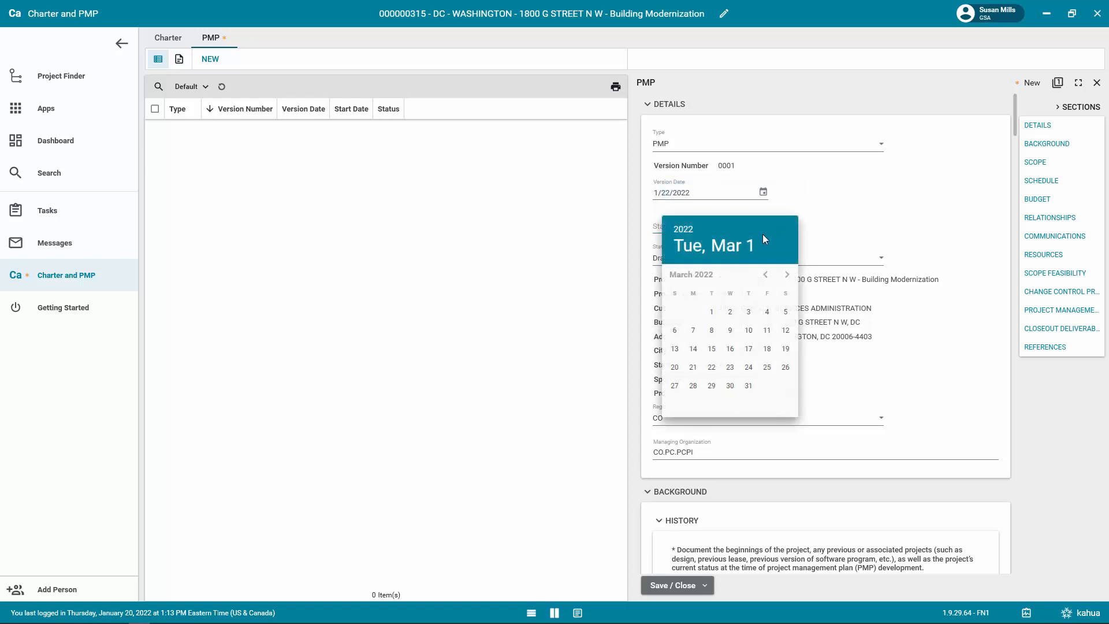
pyautogui.click(768, 347)
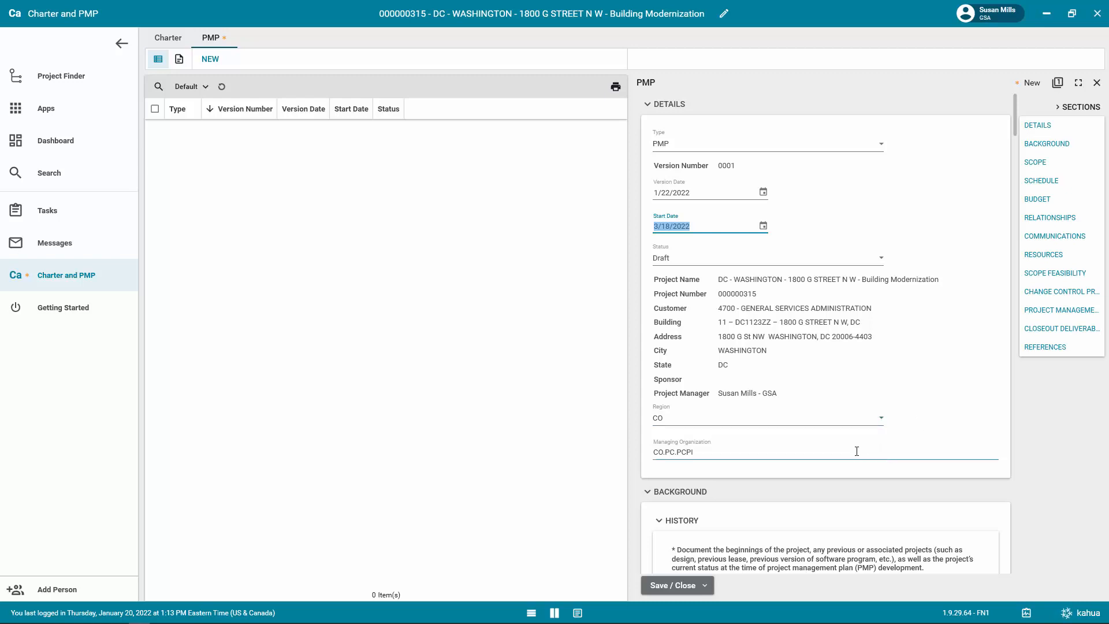
# Paste the copied project history text into the Background History field of the PMP.
pyautogui.scroll(-1, 924, 404)
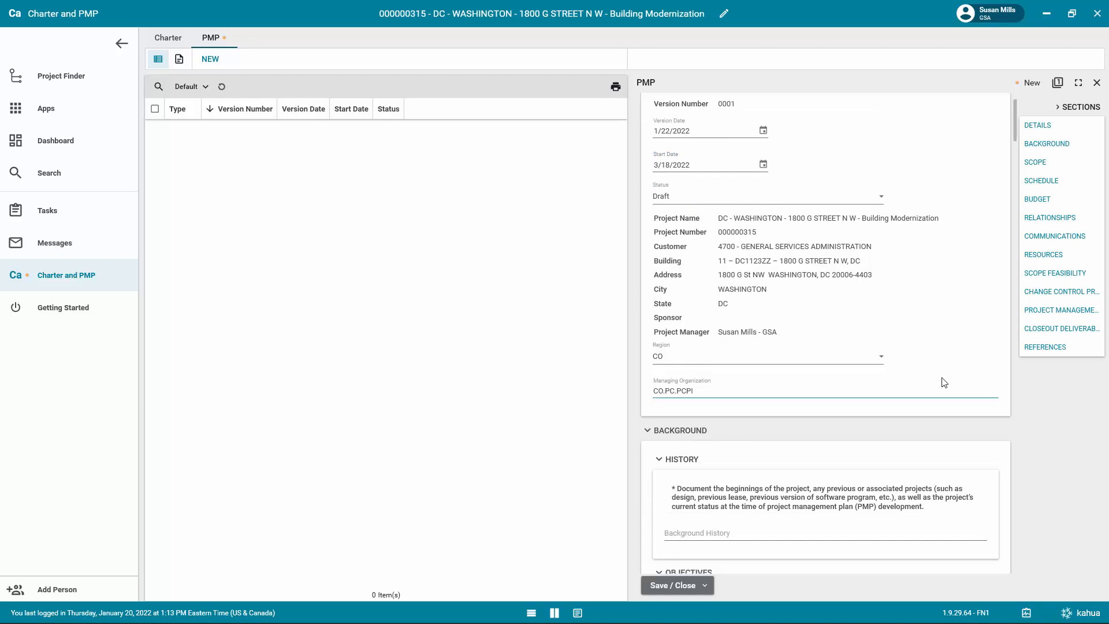
pyautogui.scroll(-1, 943, 383)
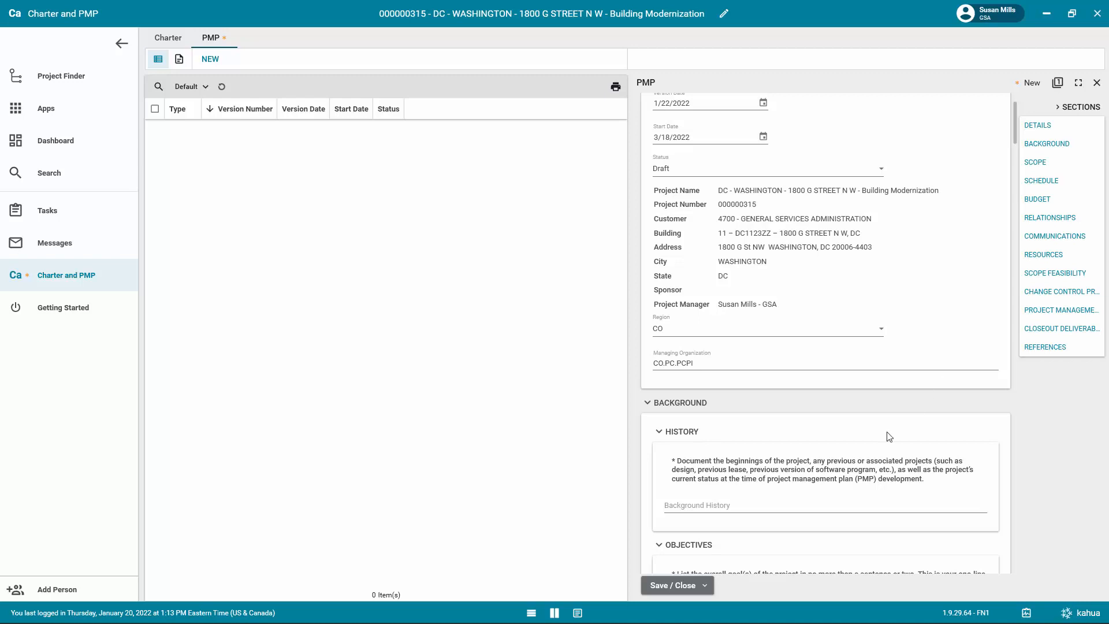
pyautogui.click(744, 505)
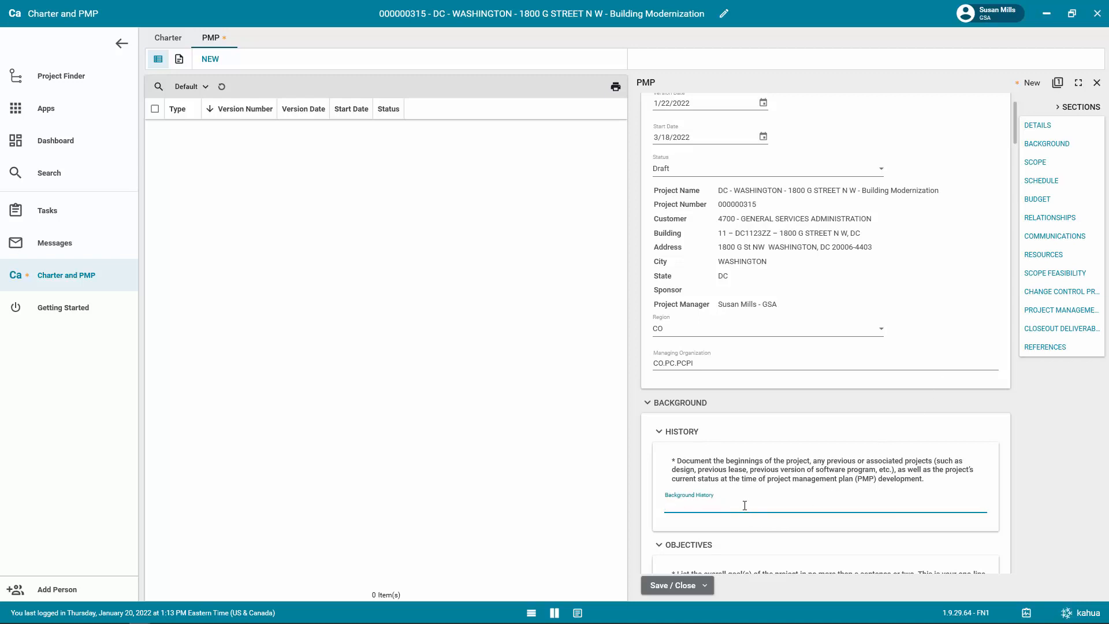
pyautogui.hotkey('ctrl', 'v')
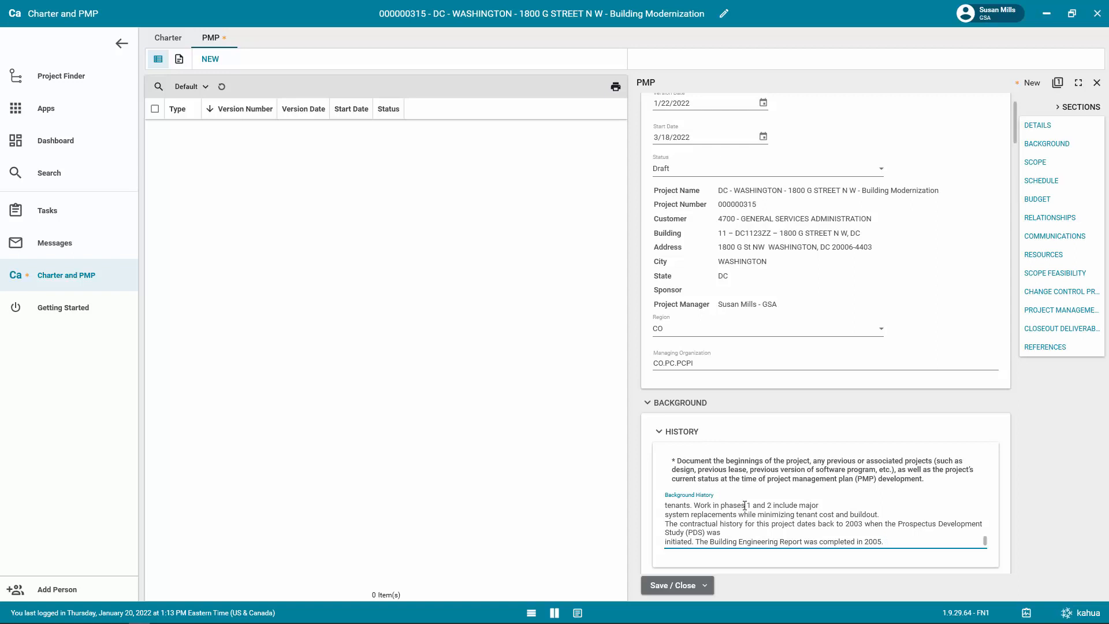
# Insert one blank row in the Background section's Objectives table and delete it again.
pyautogui.scroll(-2, 1005, 519)
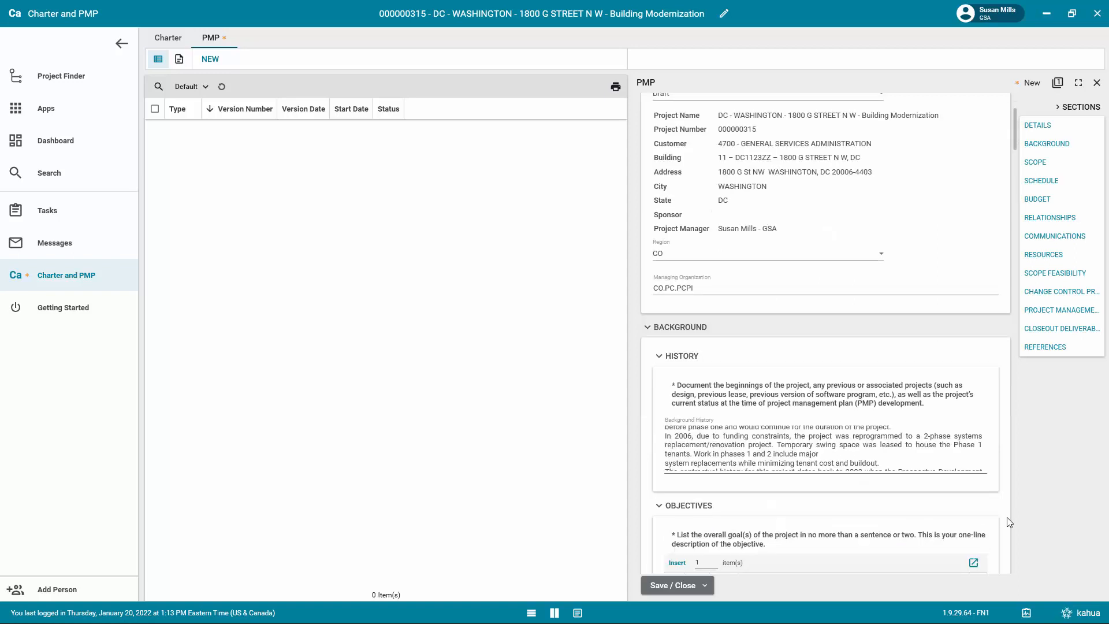
pyautogui.scroll(-2, 1007, 517)
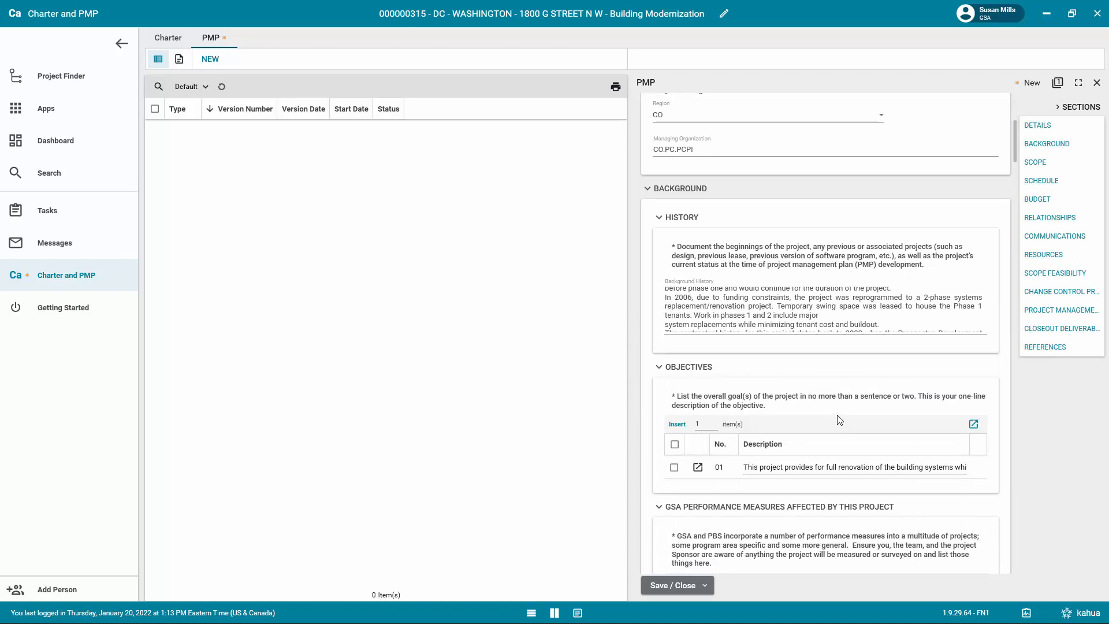
pyautogui.click(677, 425)
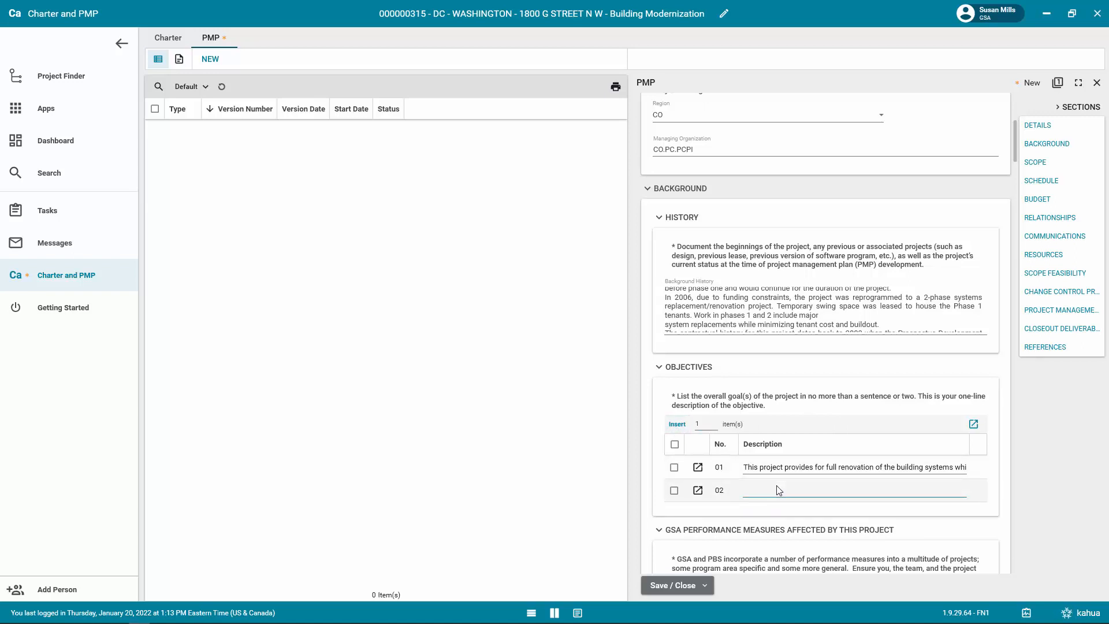
pyautogui.click(675, 491)
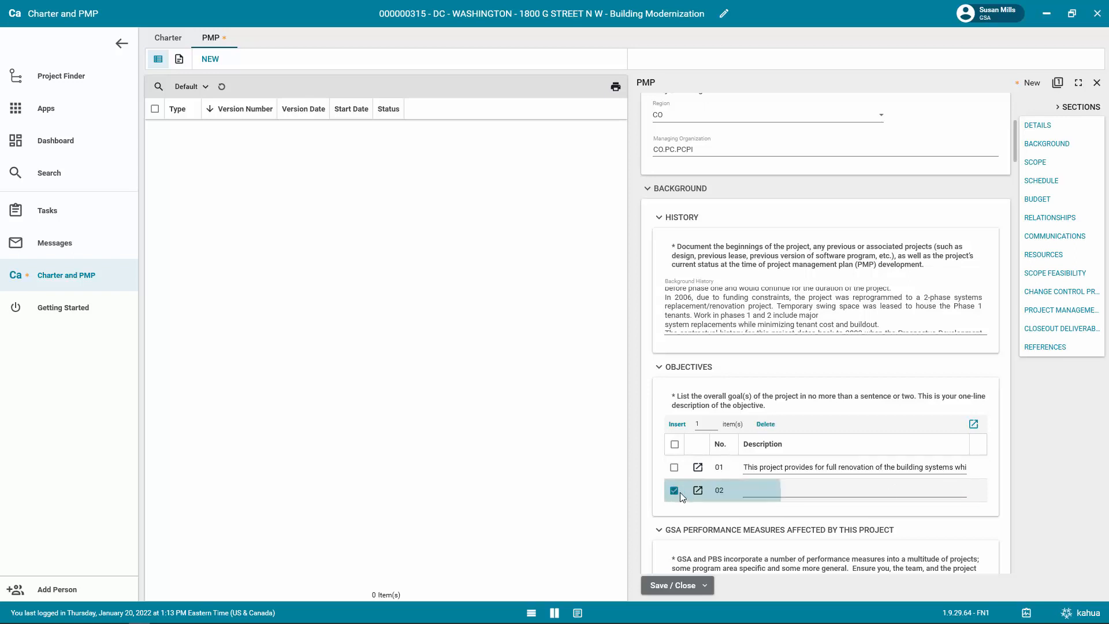
pyautogui.click(765, 424)
# Set the number of items to insert in the Global Team table to 5.
pyautogui.scroll(-2, 854, 436)
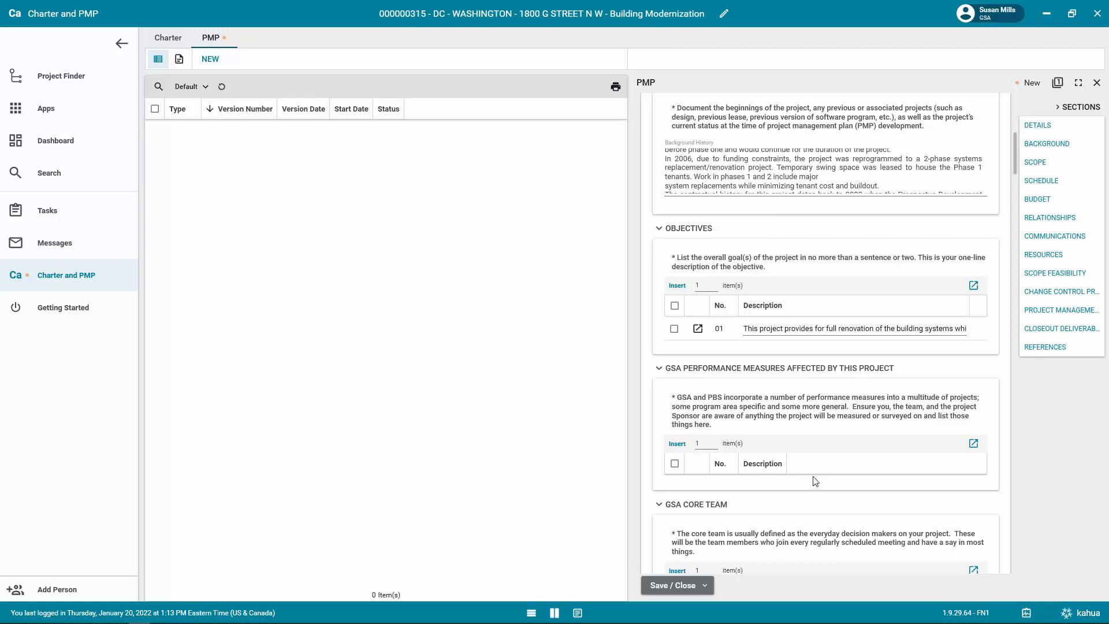
pyautogui.scroll(-2, 812, 479)
pyautogui.scroll(-1, 814, 481)
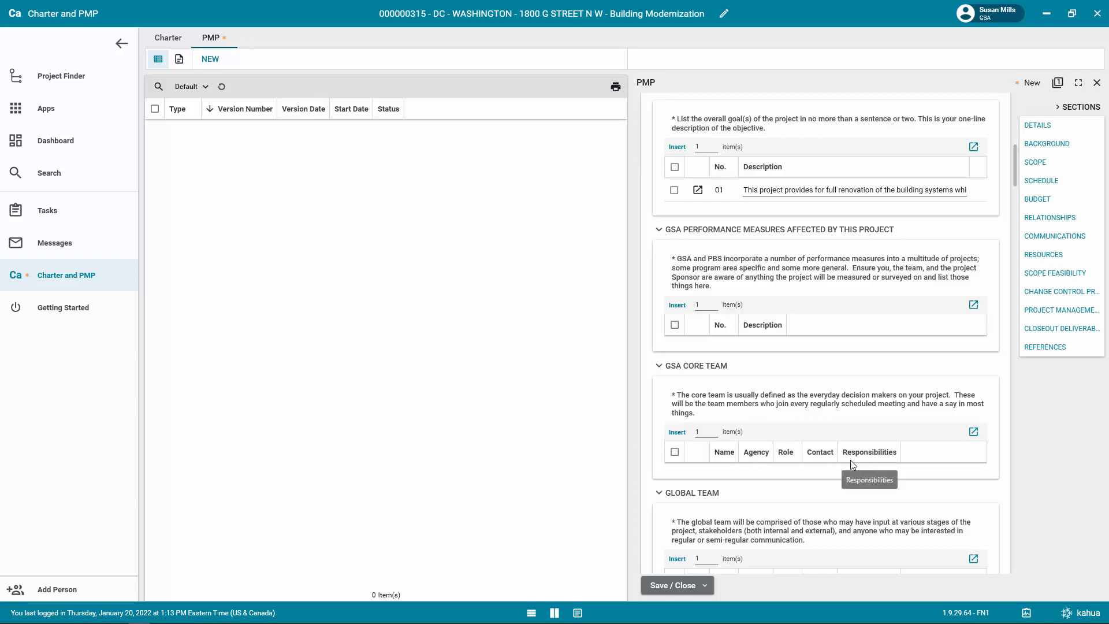
pyautogui.scroll(-2, 850, 459)
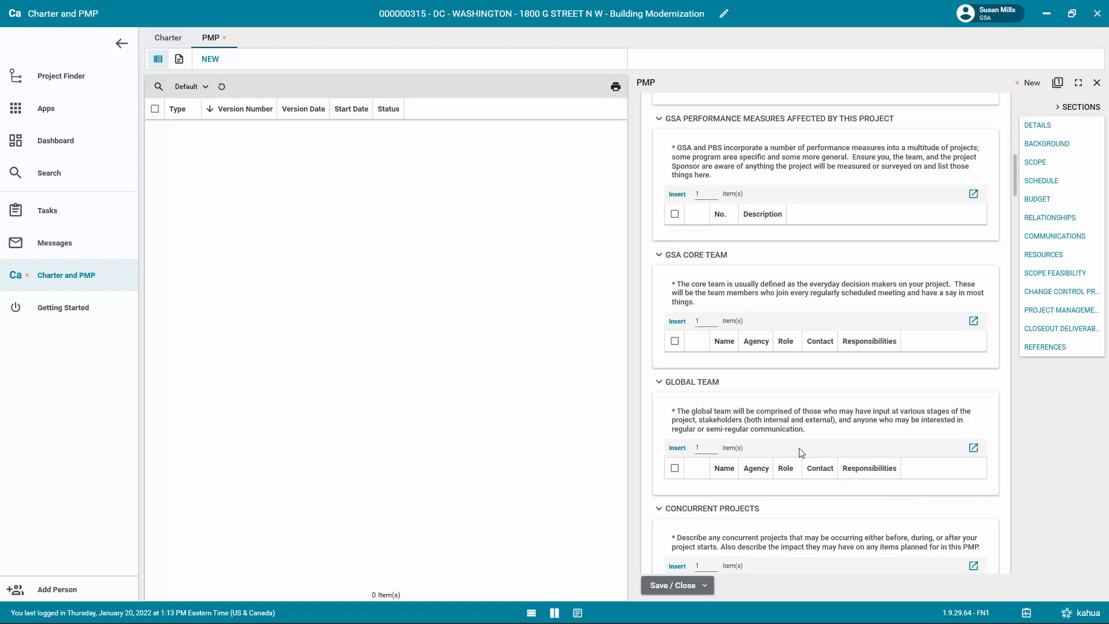
pyautogui.click(696, 449)
pyautogui.write('5')
# Examine the Concurrent Projects table and the Scope section's objectives, Presidential Priorities, Strategy and Quality Plan entries.
pyautogui.scroll(-5, 878, 257)
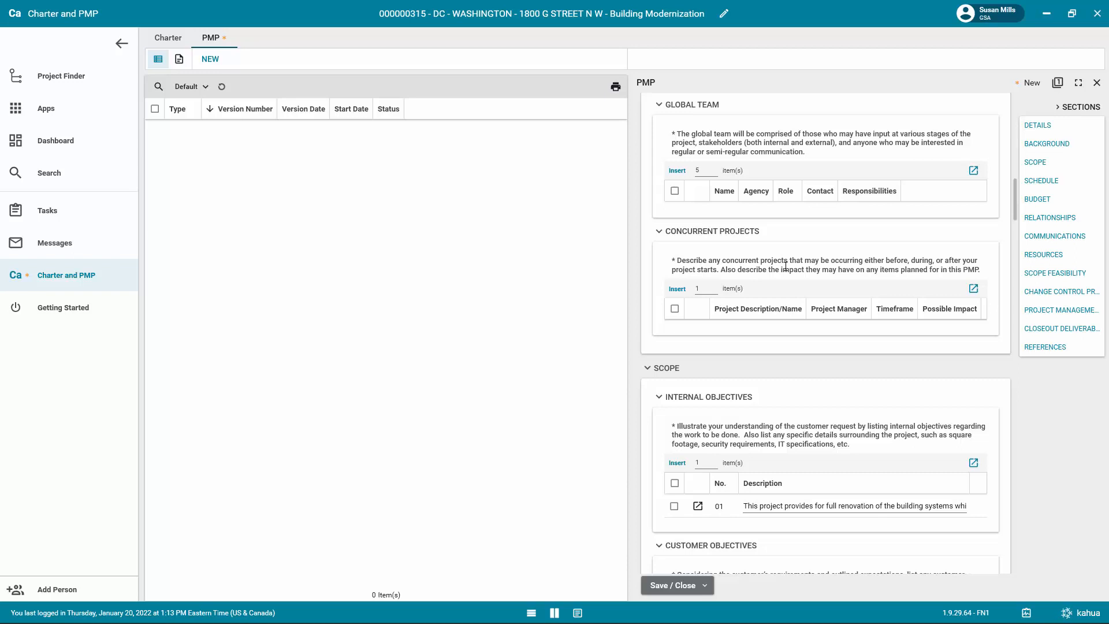
pyautogui.scroll(-2, 730, 398)
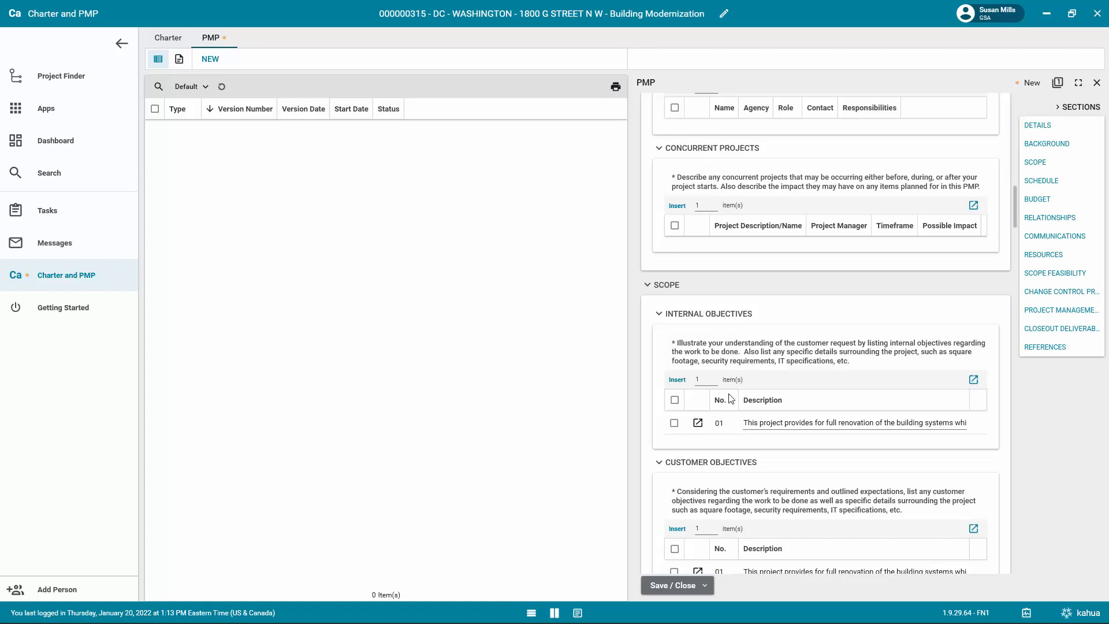
pyautogui.scroll(-2, 739, 416)
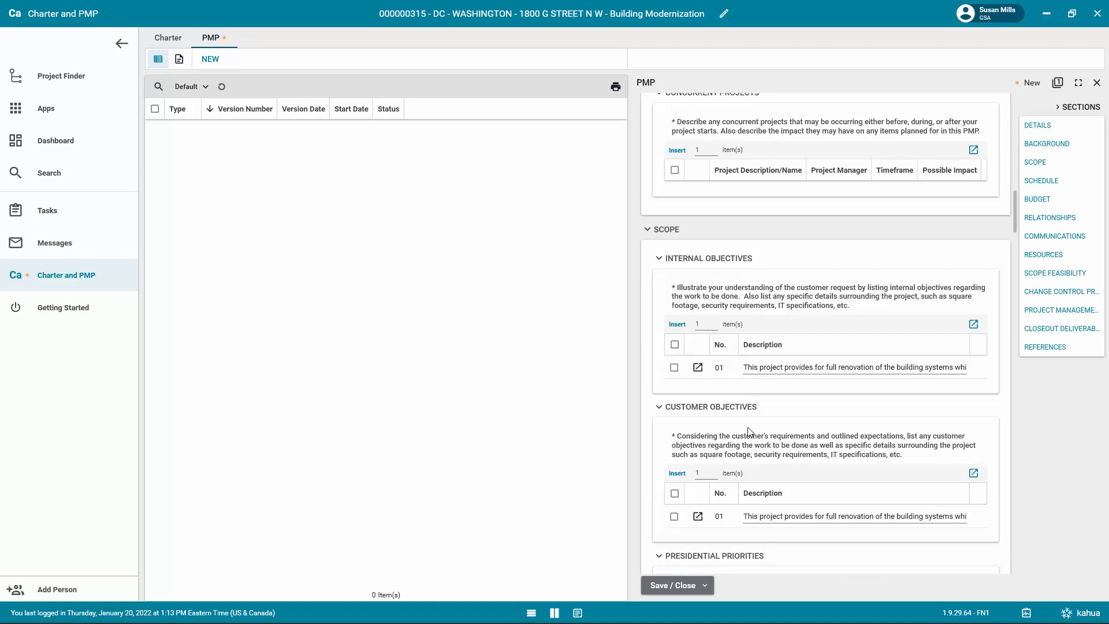
pyautogui.scroll(-1, 748, 432)
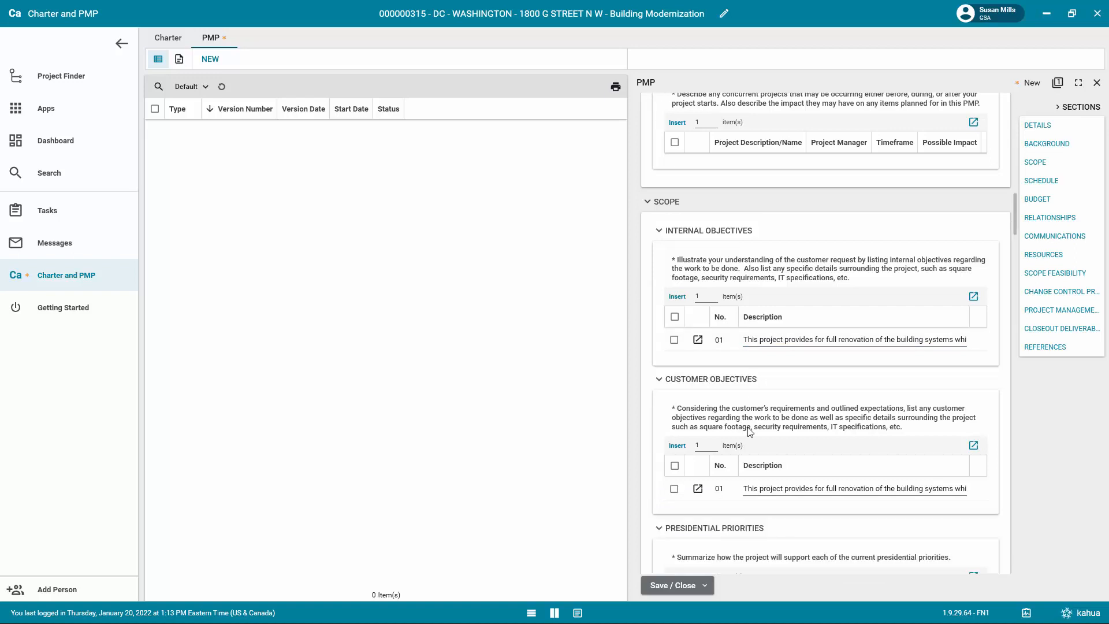
pyautogui.scroll(-4, 749, 431)
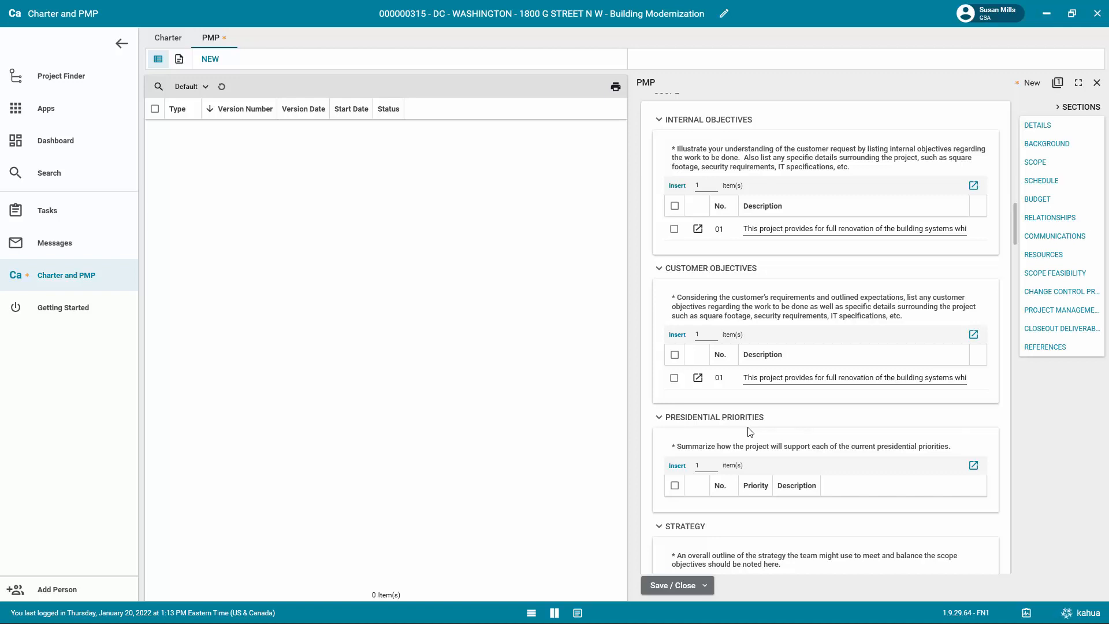
pyautogui.scroll(-4, 749, 432)
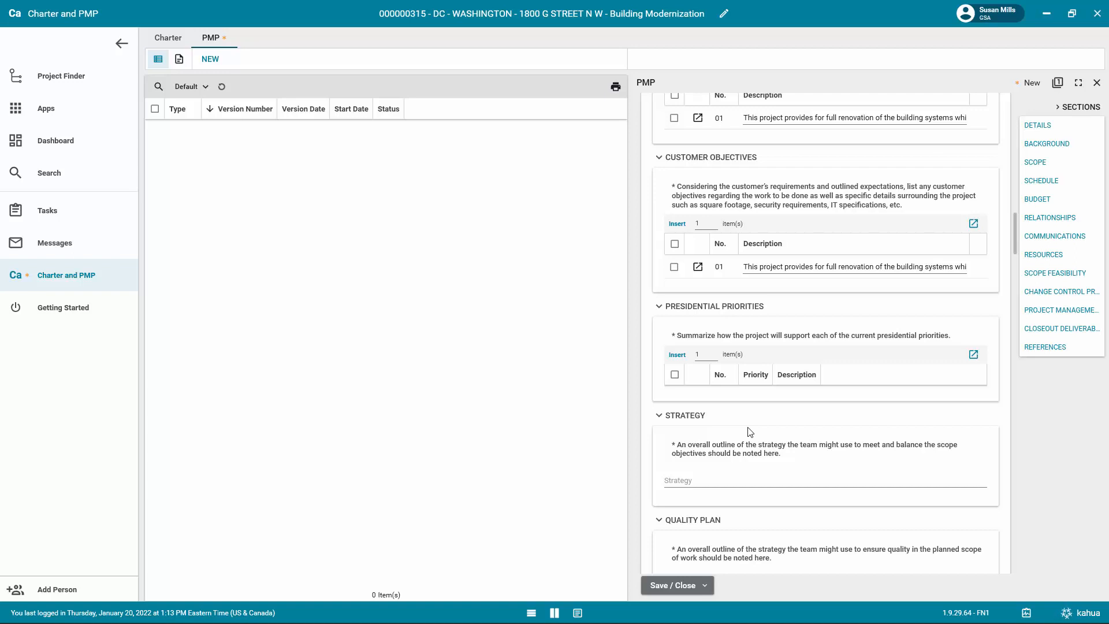
pyautogui.scroll(-4, 749, 431)
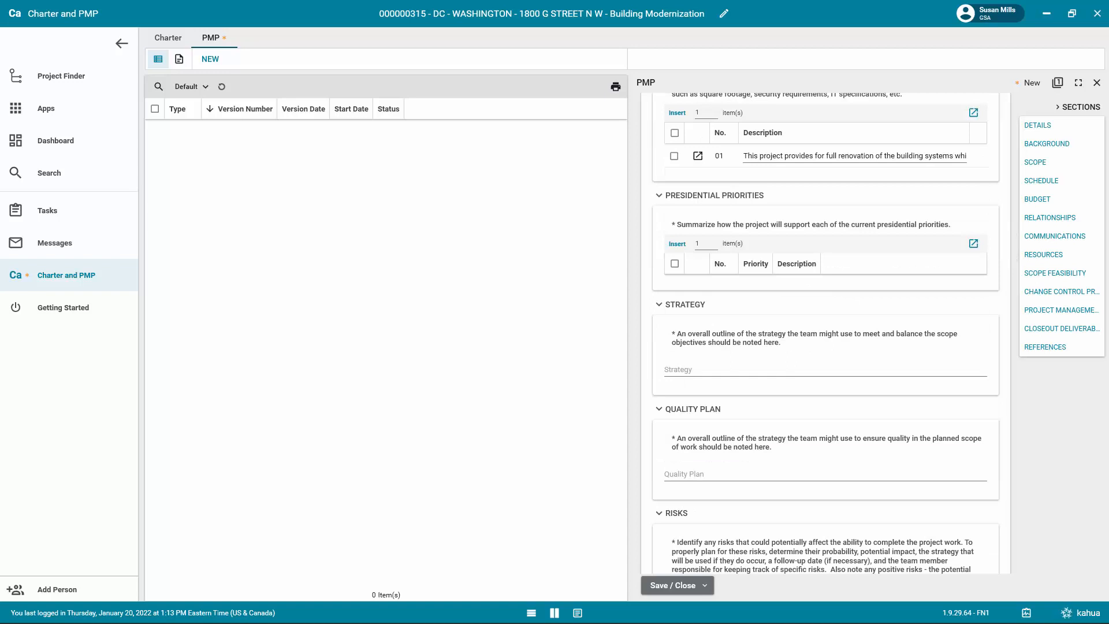
pyautogui.scroll(-1, 745, 472)
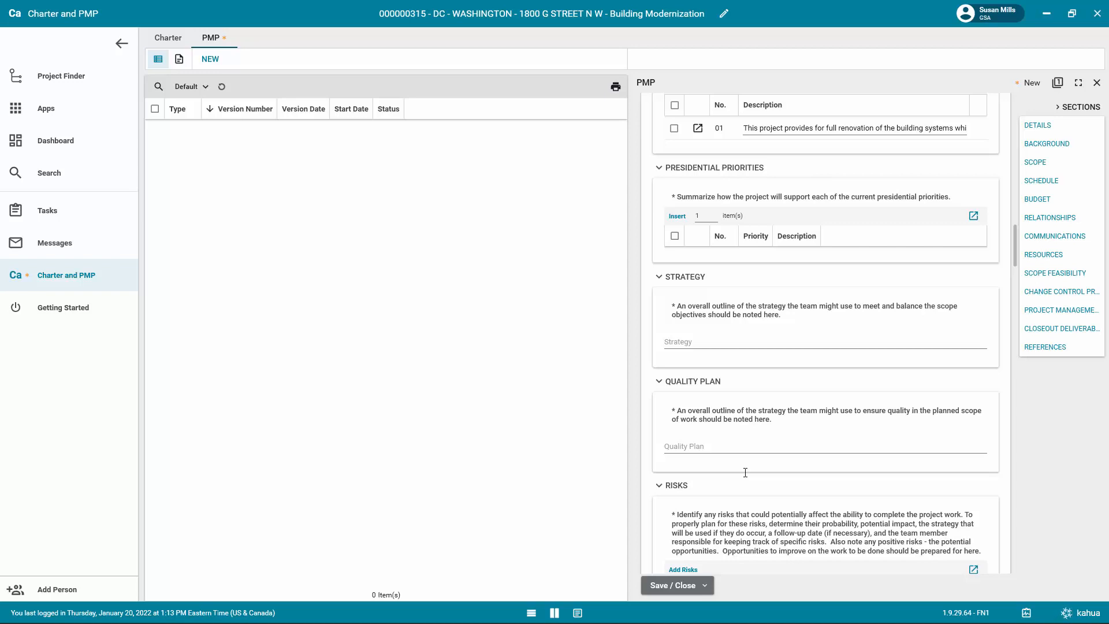
# Add the Design, Budget and Schedule risks to the Risks table in the PMP's Scope section.
pyautogui.scroll(-5, 745, 472)
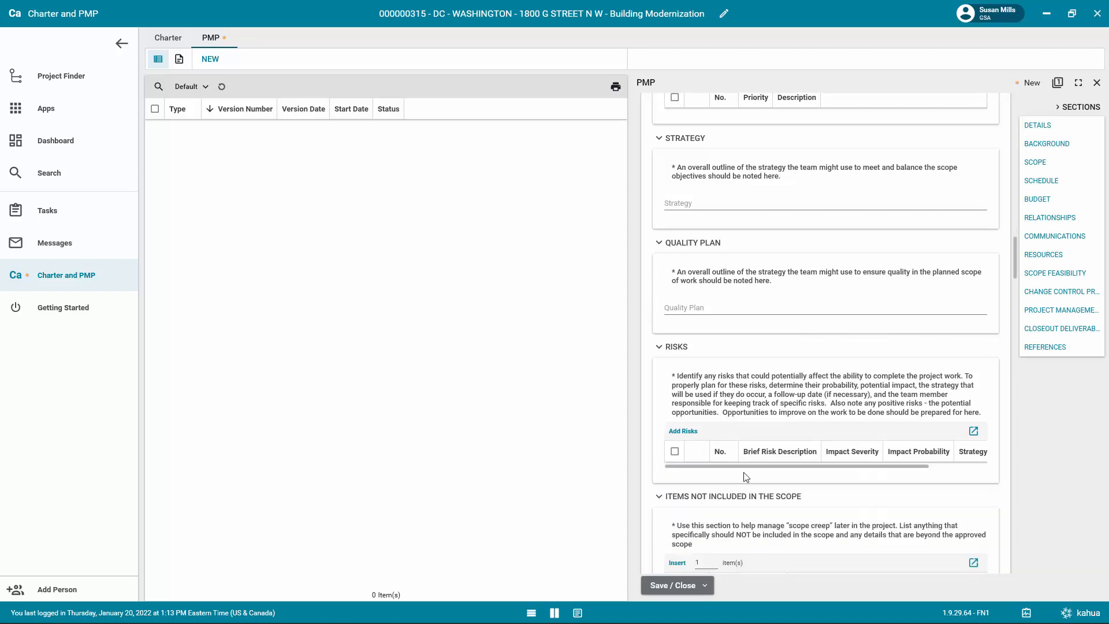
pyautogui.click(682, 433)
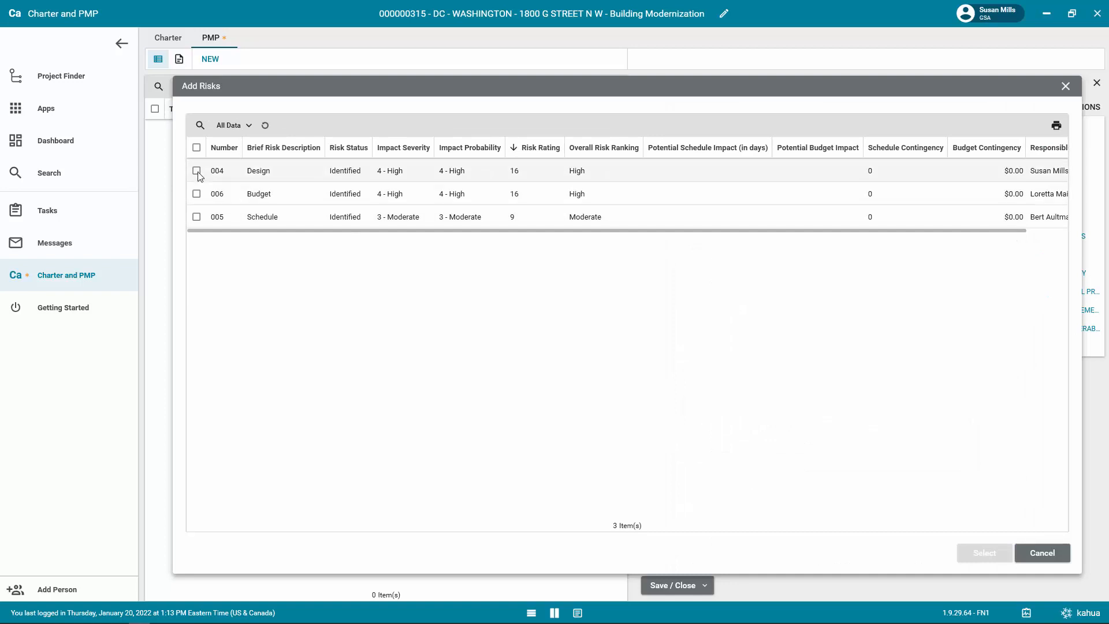
pyautogui.click(196, 171)
pyautogui.click(196, 194)
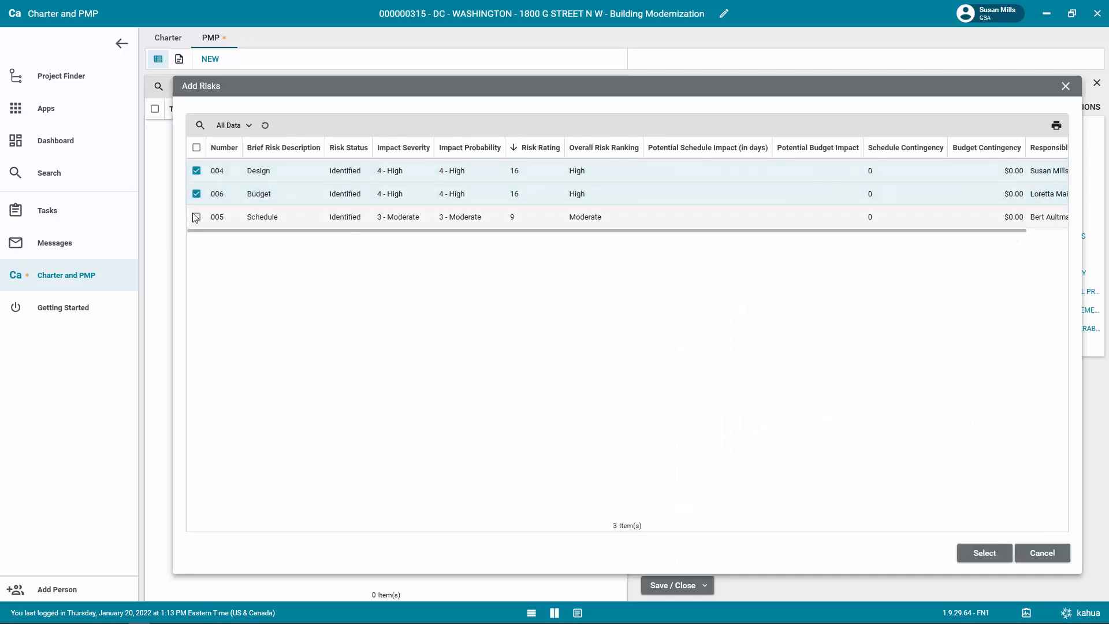
pyautogui.click(197, 217)
pyautogui.click(980, 553)
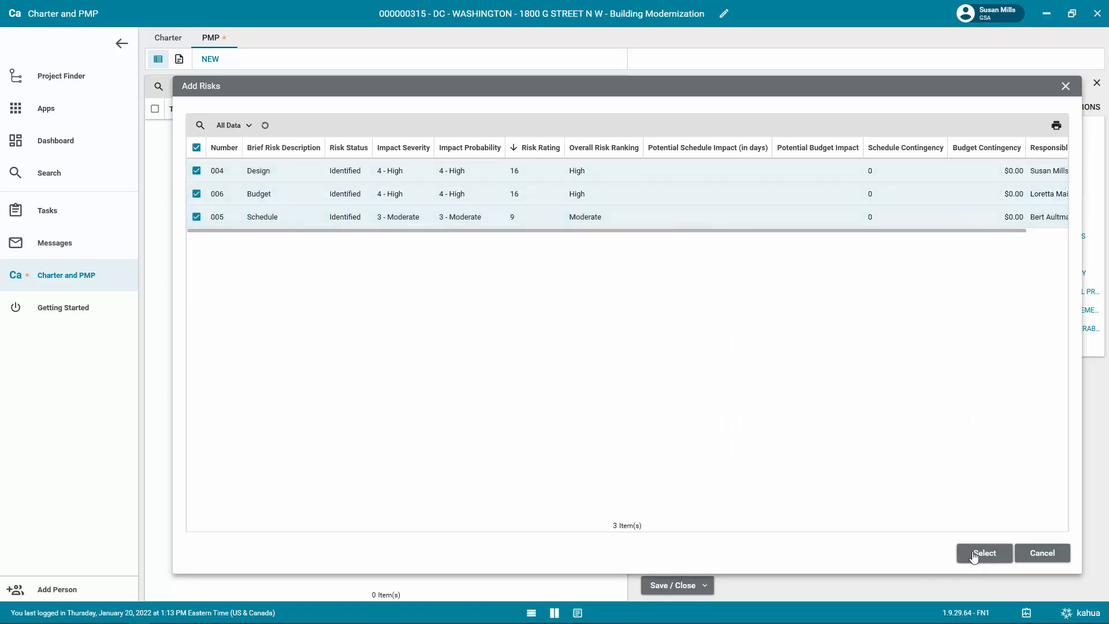
pyautogui.scroll(-2, 667, 506)
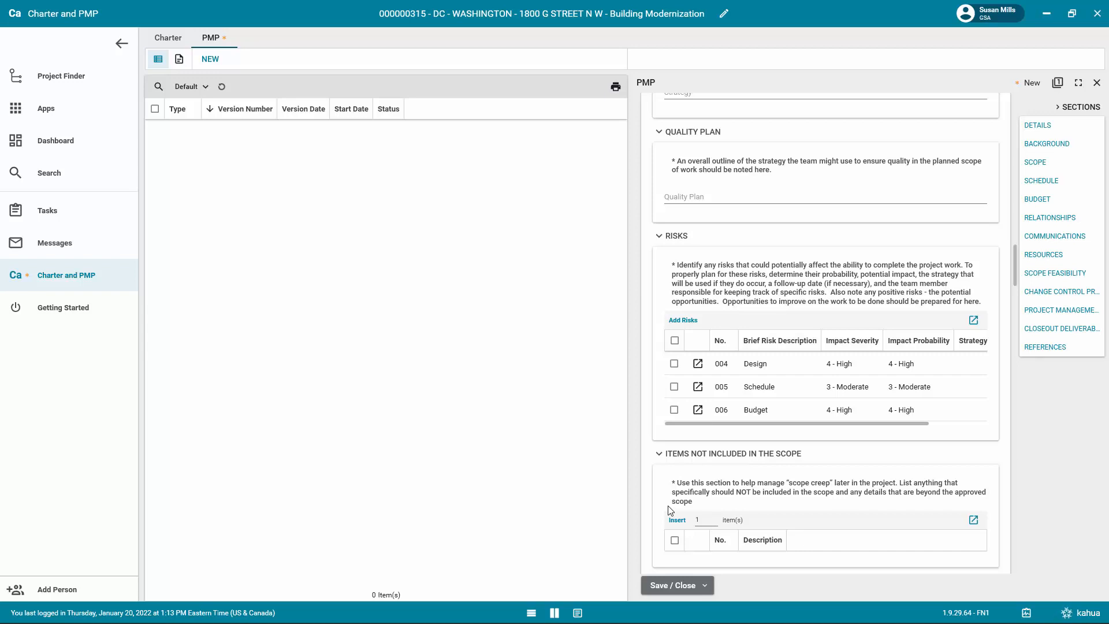
# Add the Customer Request milestone (1.011) to the Milestone Schedule table in the PMP's Schedule section.
pyautogui.scroll(-4, 964, 549)
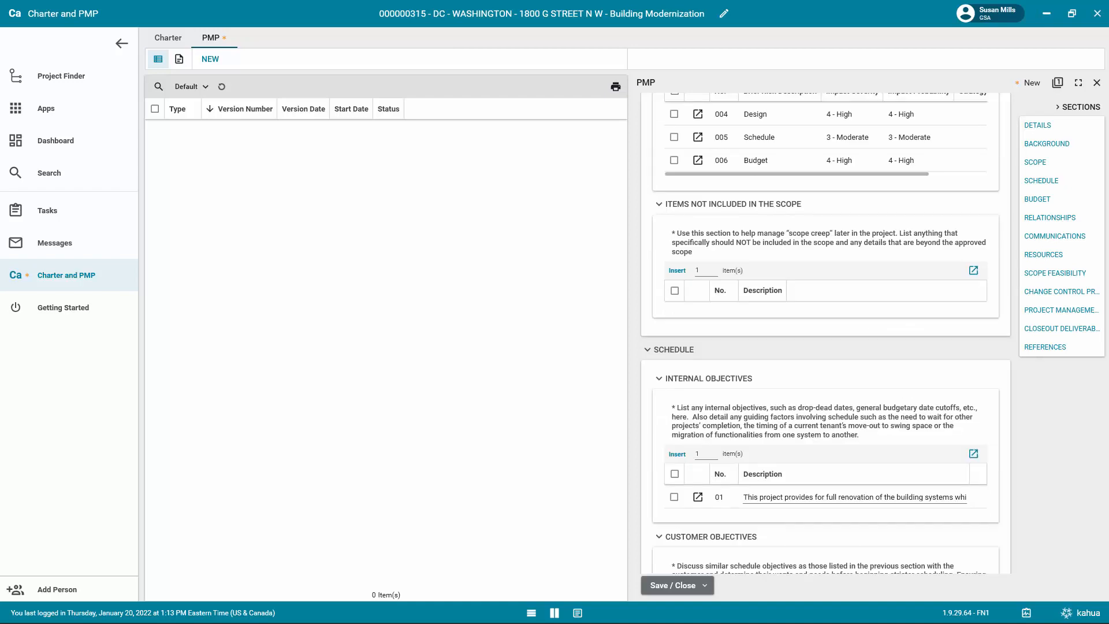
pyautogui.scroll(3, 877, 432)
pyautogui.scroll(-3, 878, 432)
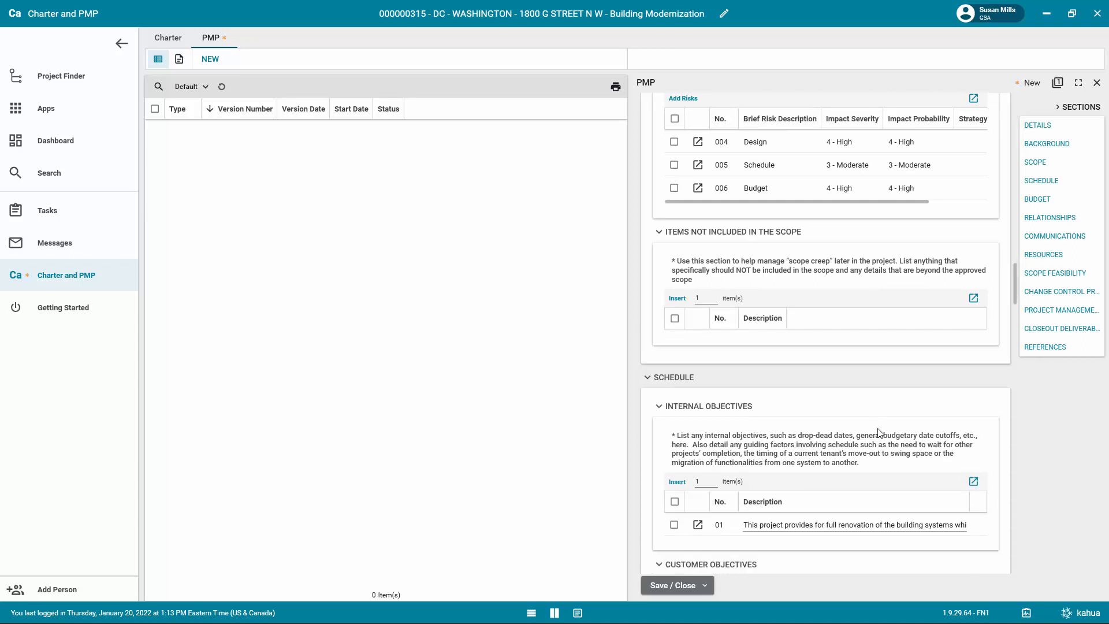
pyautogui.scroll(-2, 877, 432)
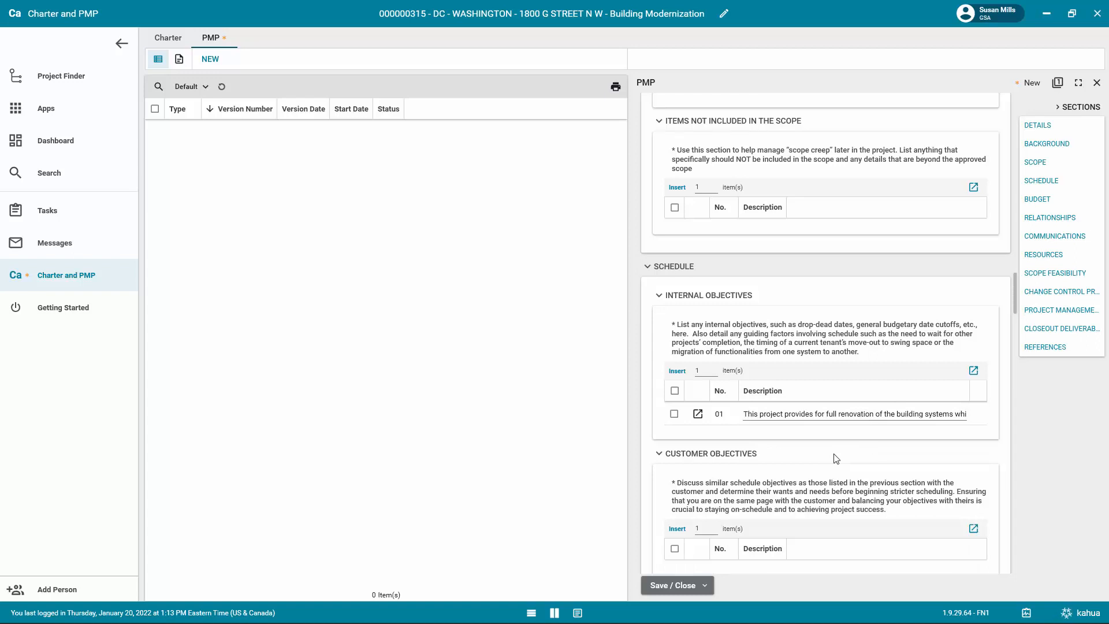
pyautogui.scroll(-3, 835, 458)
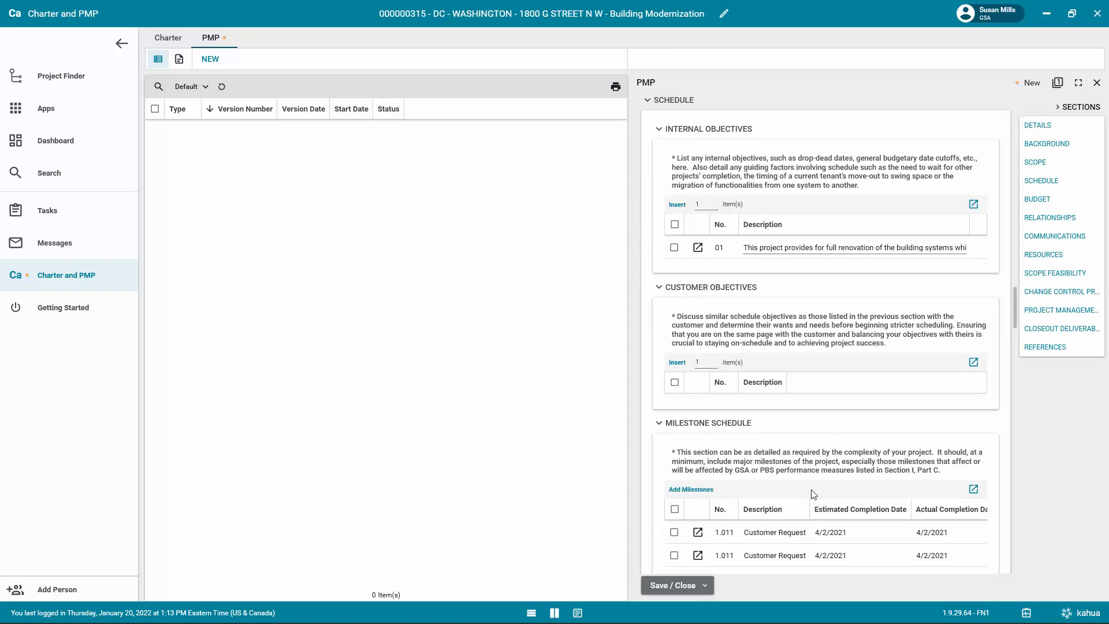
pyautogui.click(706, 500)
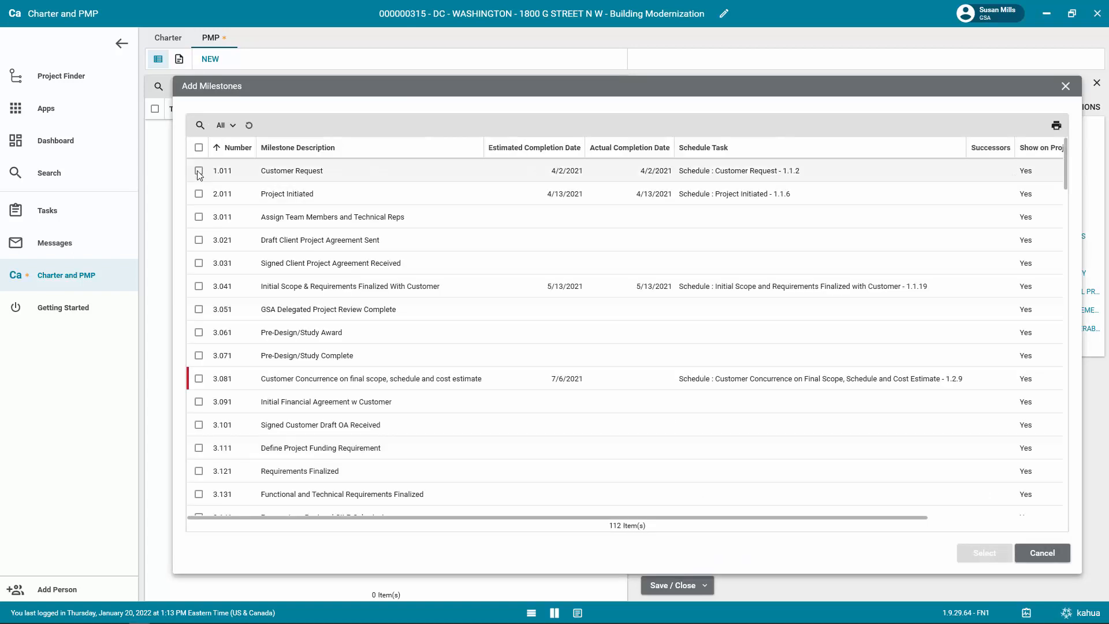
pyautogui.click(199, 171)
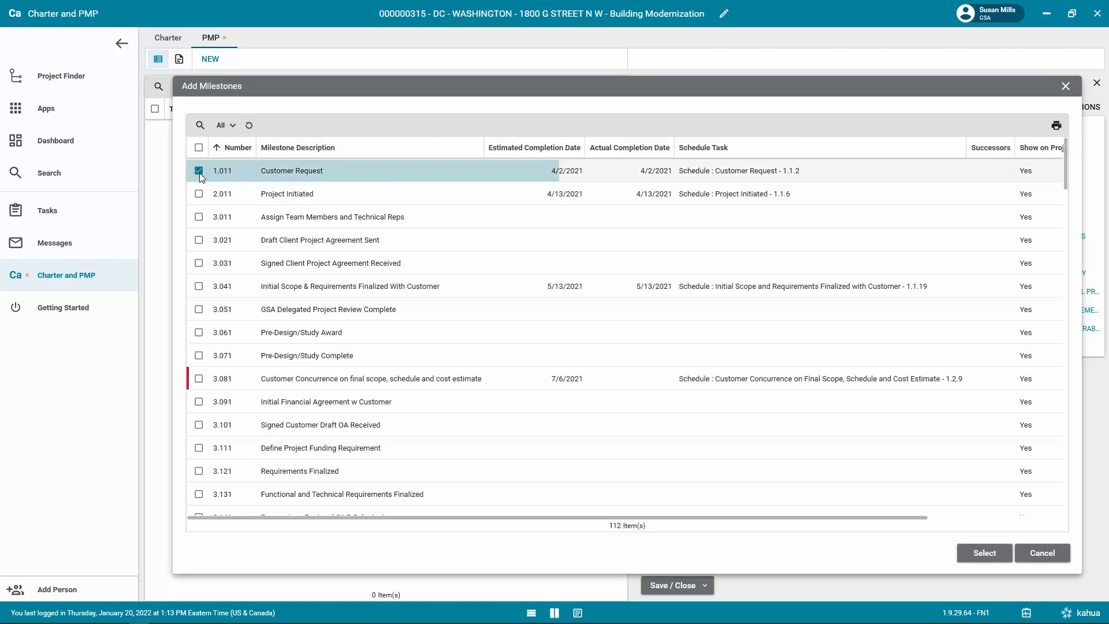
pyautogui.click(976, 552)
# Add the Design and Budget risks to the Risks table in the PMP's Schedule section.
pyautogui.scroll(-4, 932, 469)
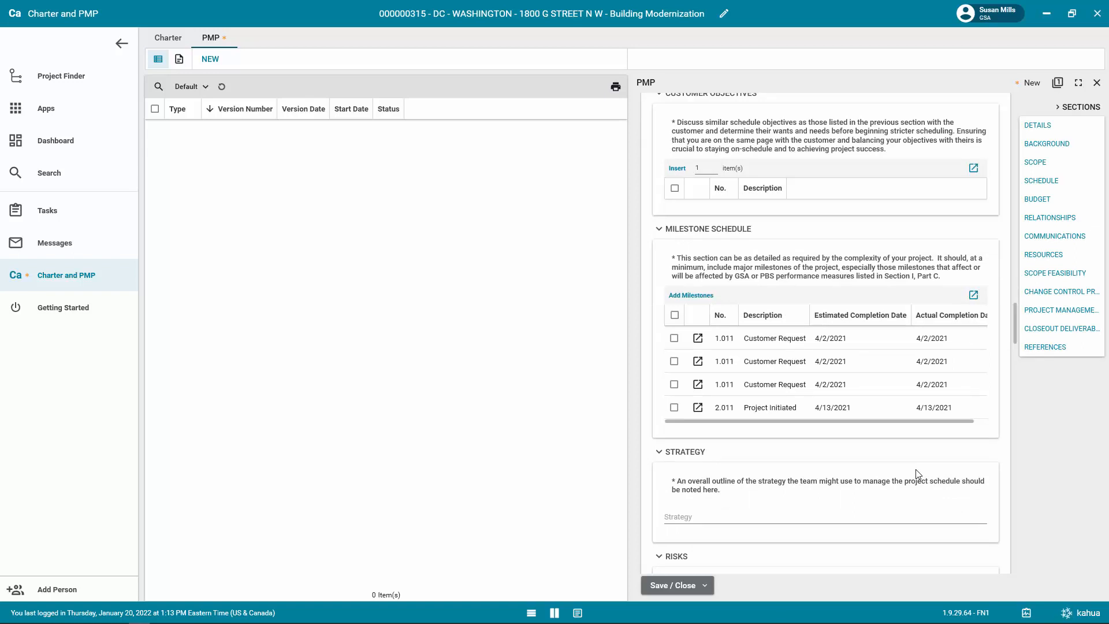
pyautogui.scroll(-3, 918, 473)
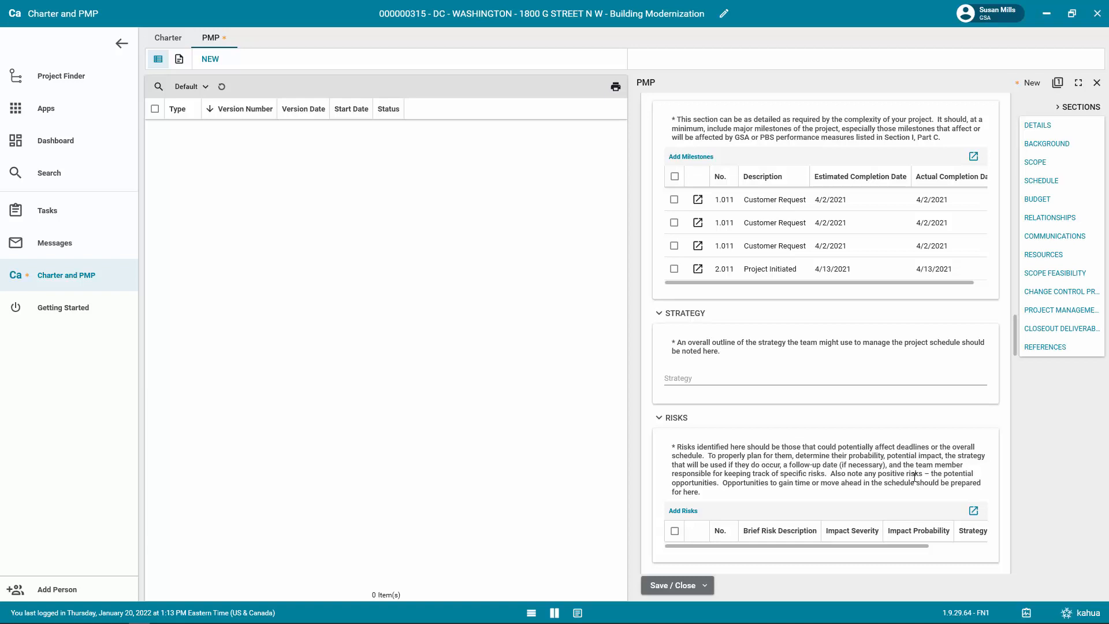
pyautogui.scroll(-2, 820, 491)
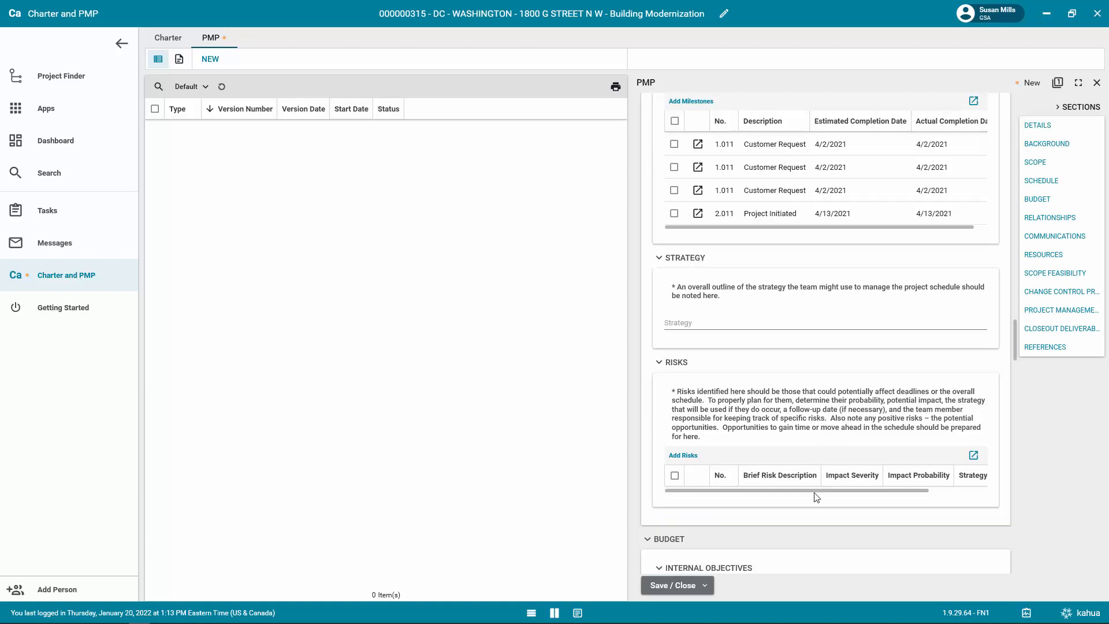
pyautogui.click(683, 427)
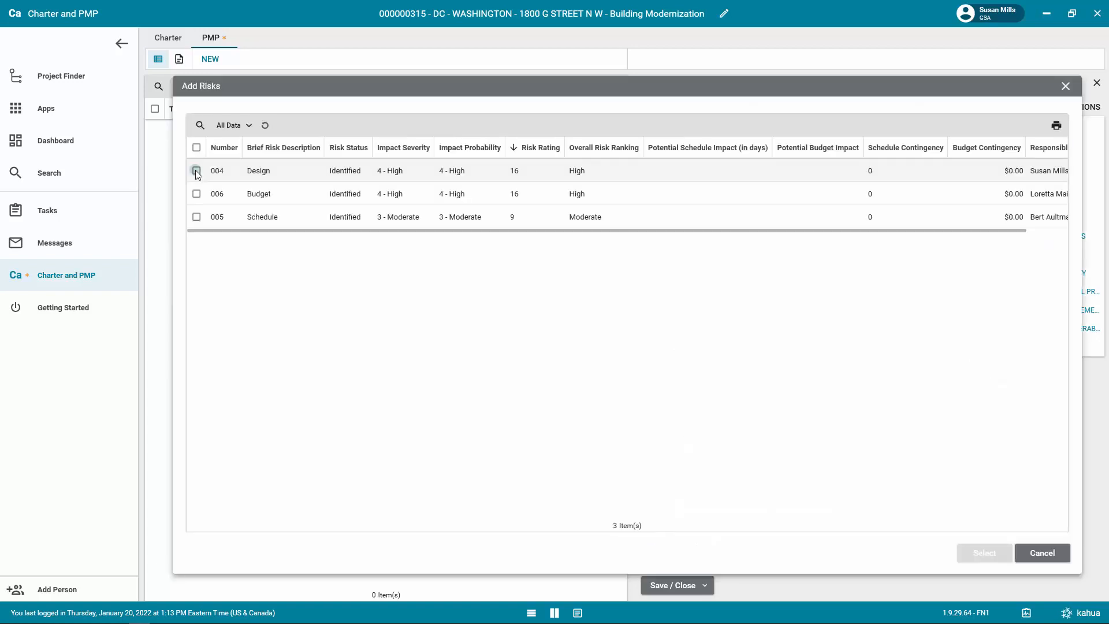
pyautogui.click(196, 171)
pyautogui.click(196, 195)
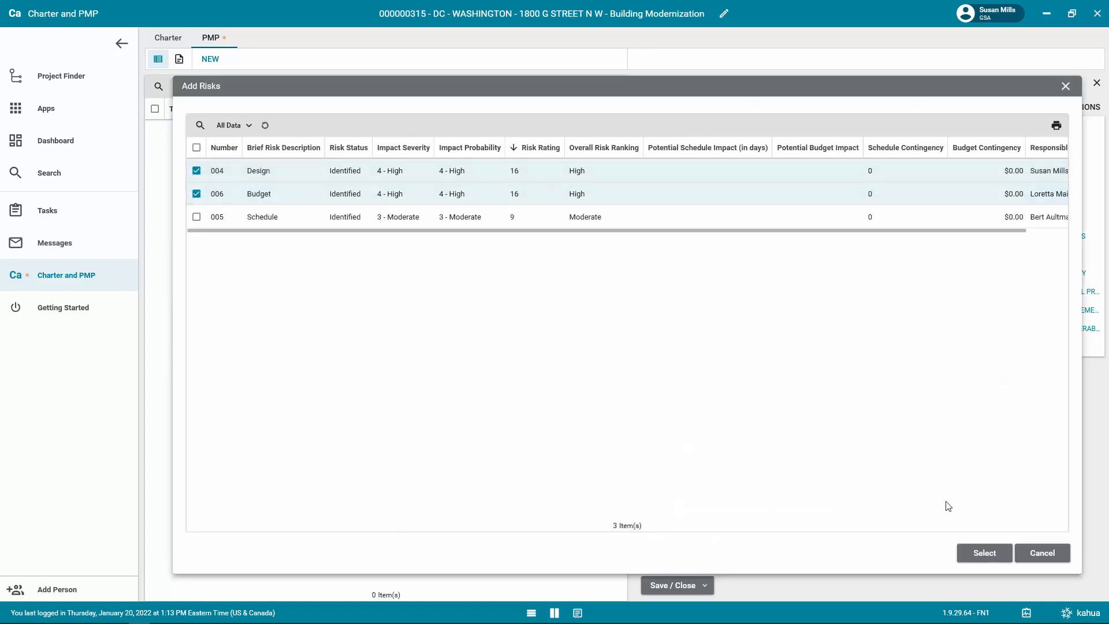
pyautogui.click(992, 553)
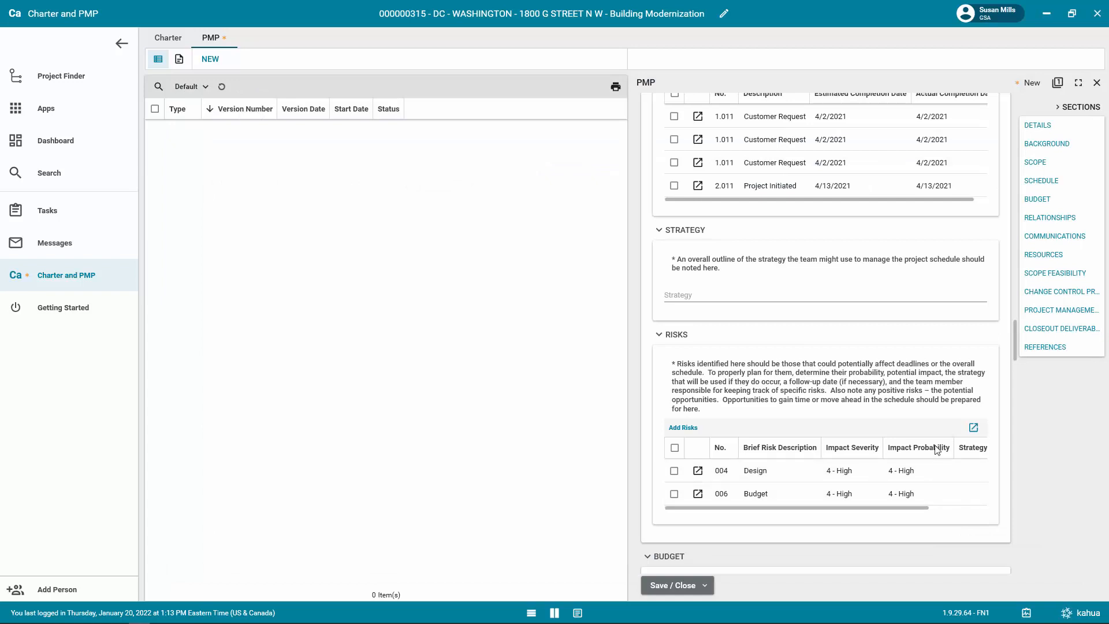
# Examine the Budget section's internal and customer objectives, Funding Sources, Strategy and Risks entries.
pyautogui.scroll(-1, 936, 447)
pyautogui.scroll(-2, 841, 364)
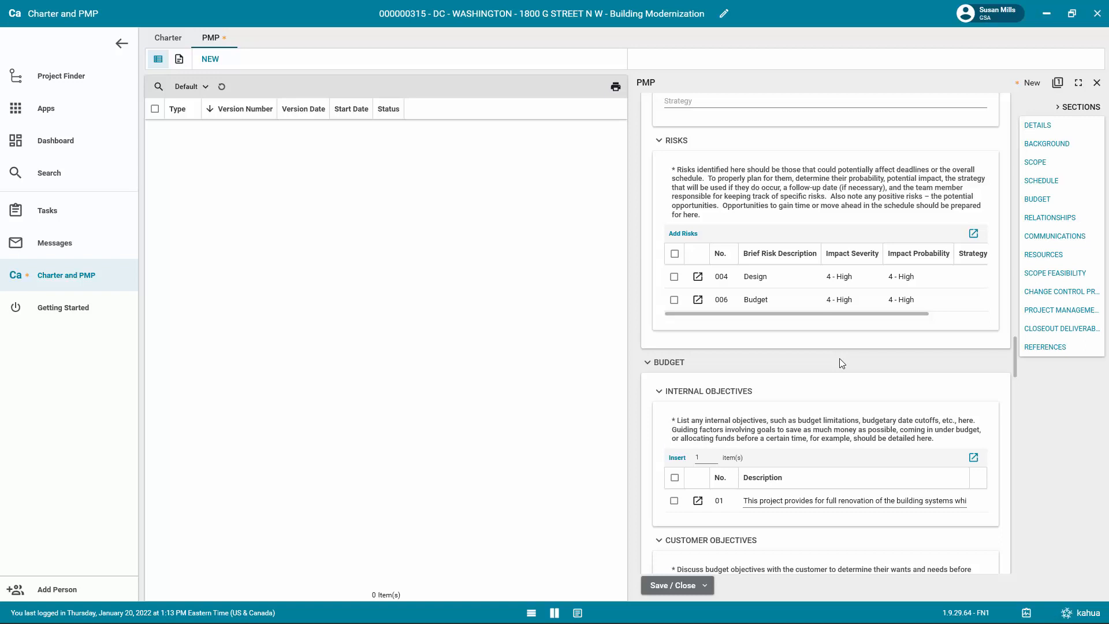
pyautogui.scroll(-2, 839, 358)
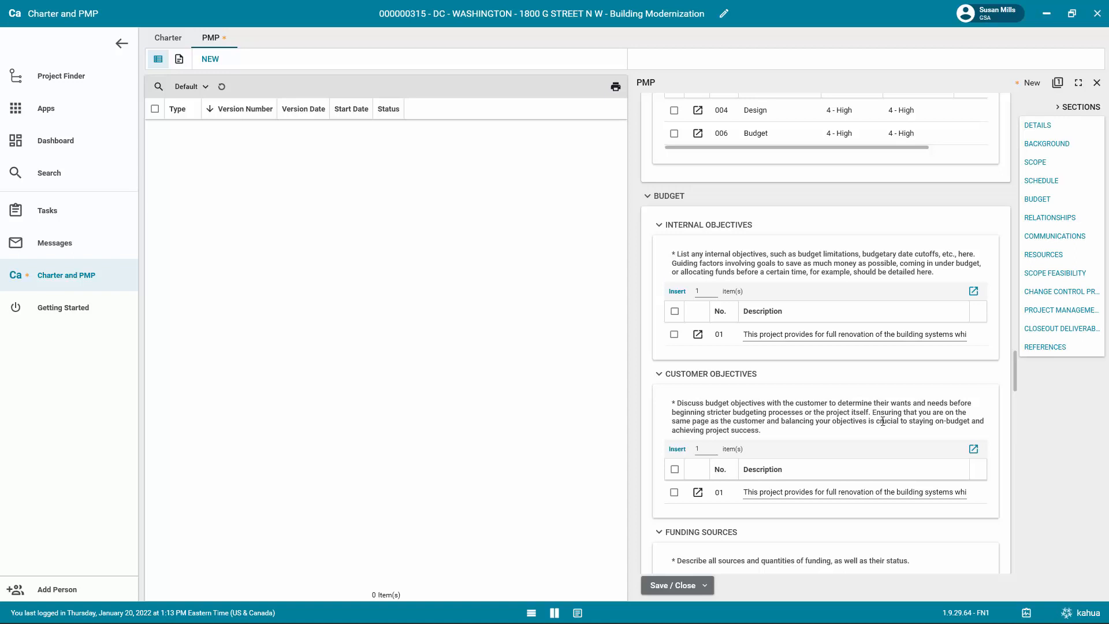
pyautogui.scroll(-1, 884, 421)
pyautogui.scroll(-5, 883, 425)
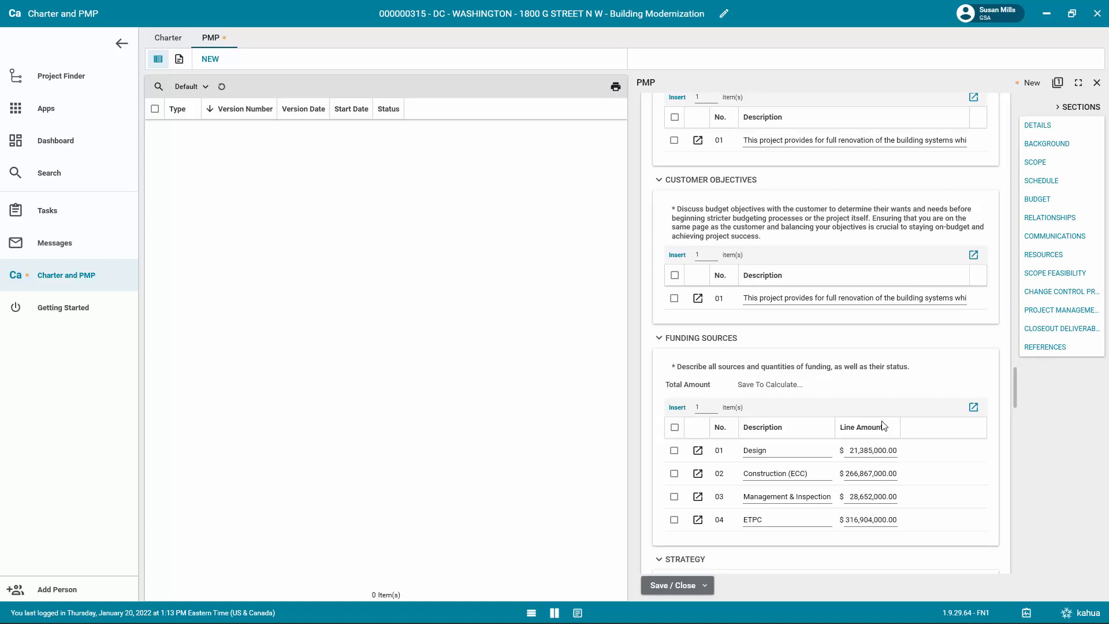
pyautogui.scroll(-4, 882, 426)
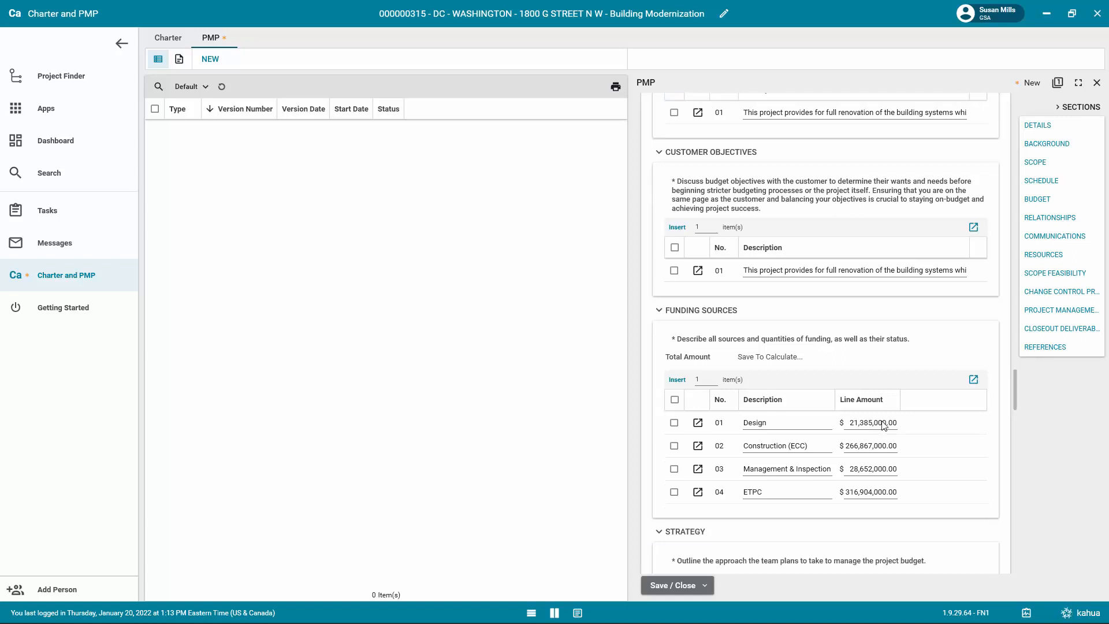
pyautogui.scroll(-2, 882, 426)
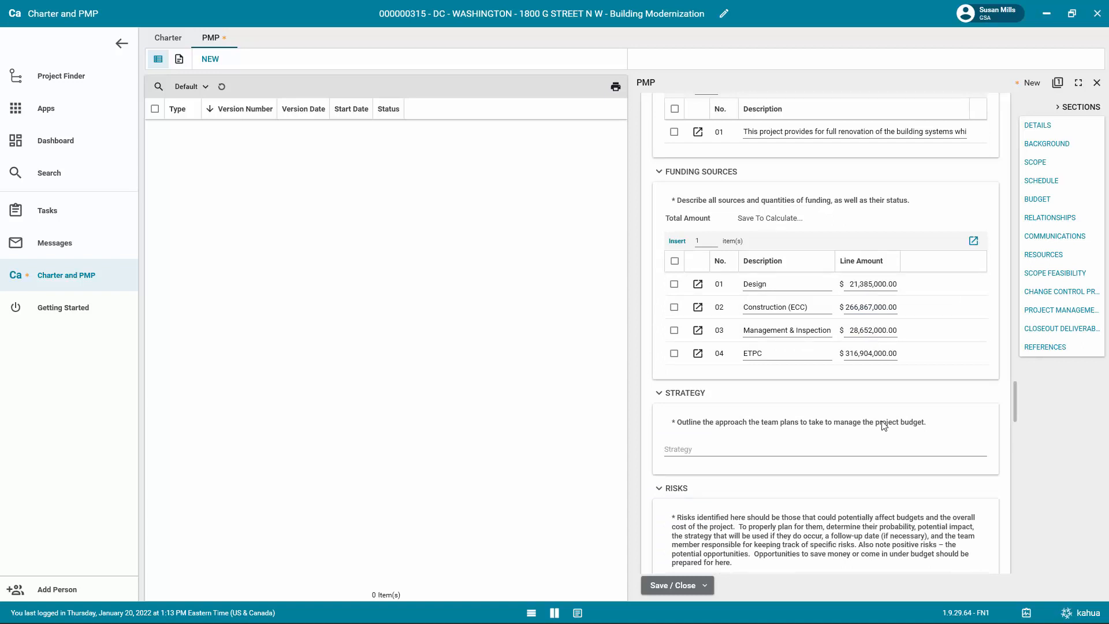
pyautogui.scroll(-3, 882, 425)
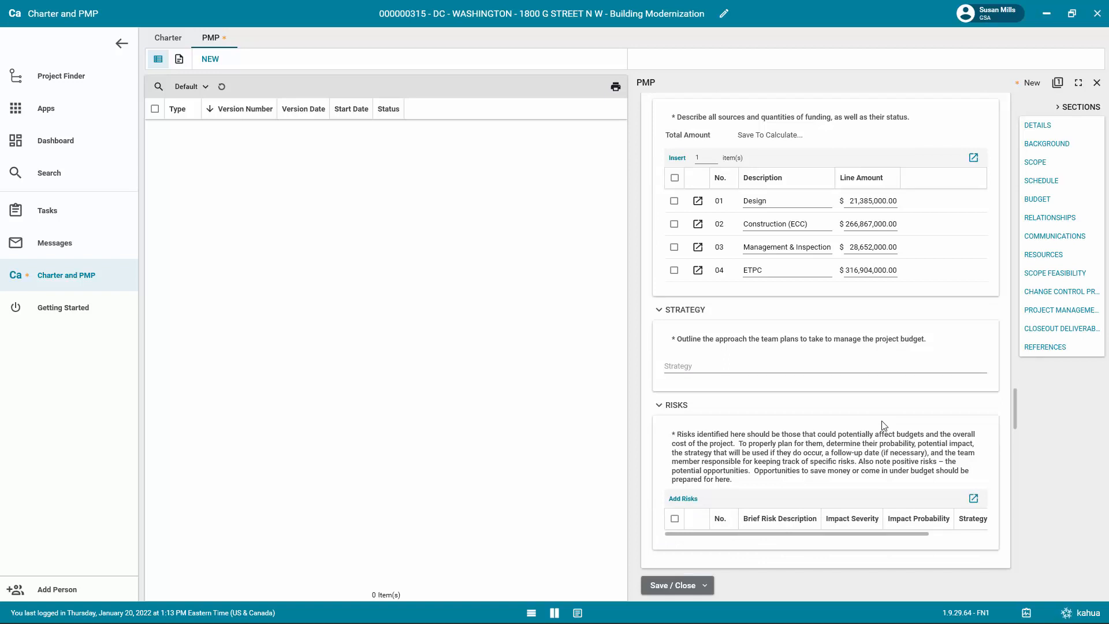
# Examine the Relationships section's Internal Assessment, External Assessment, Strategy and Risks entries.
pyautogui.scroll(-7, 883, 426)
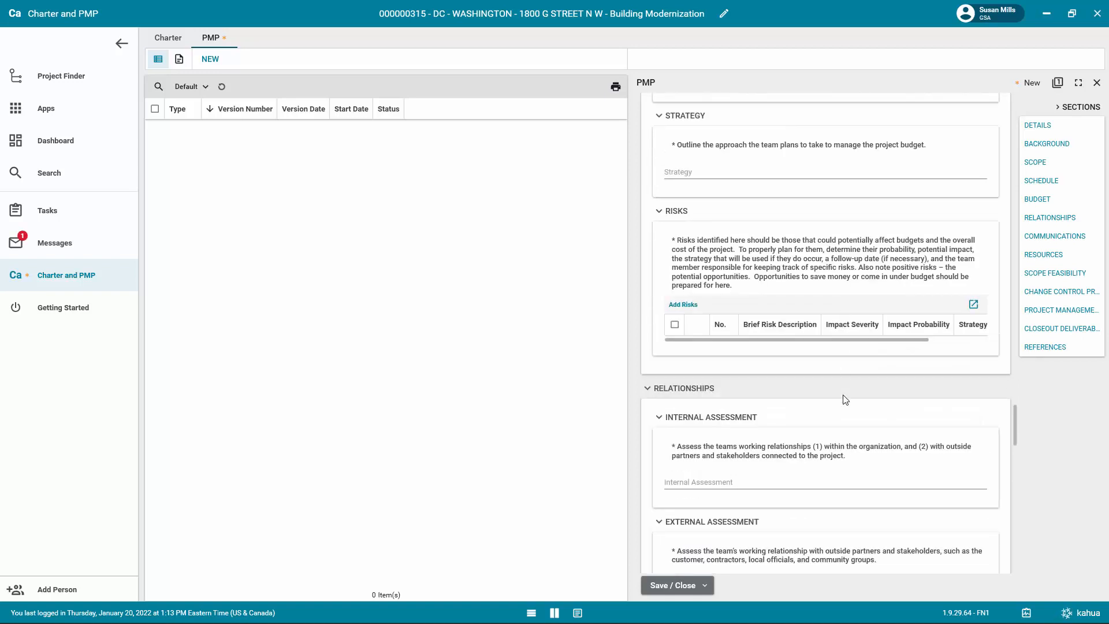
pyautogui.scroll(-3, 844, 400)
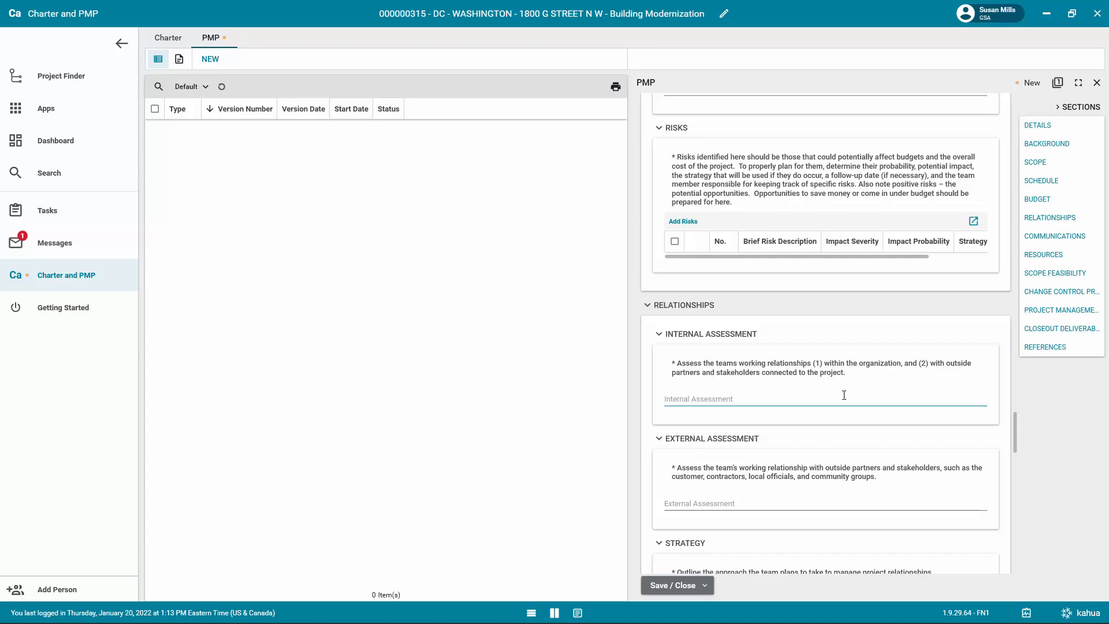
pyautogui.scroll(-3, 844, 398)
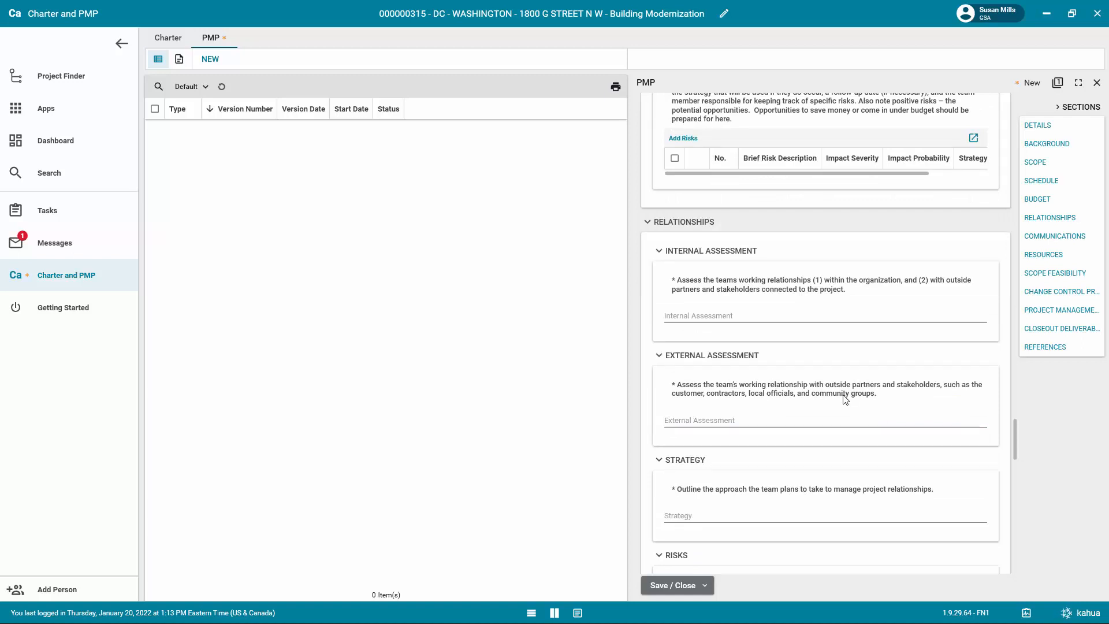
pyautogui.scroll(-3, 844, 399)
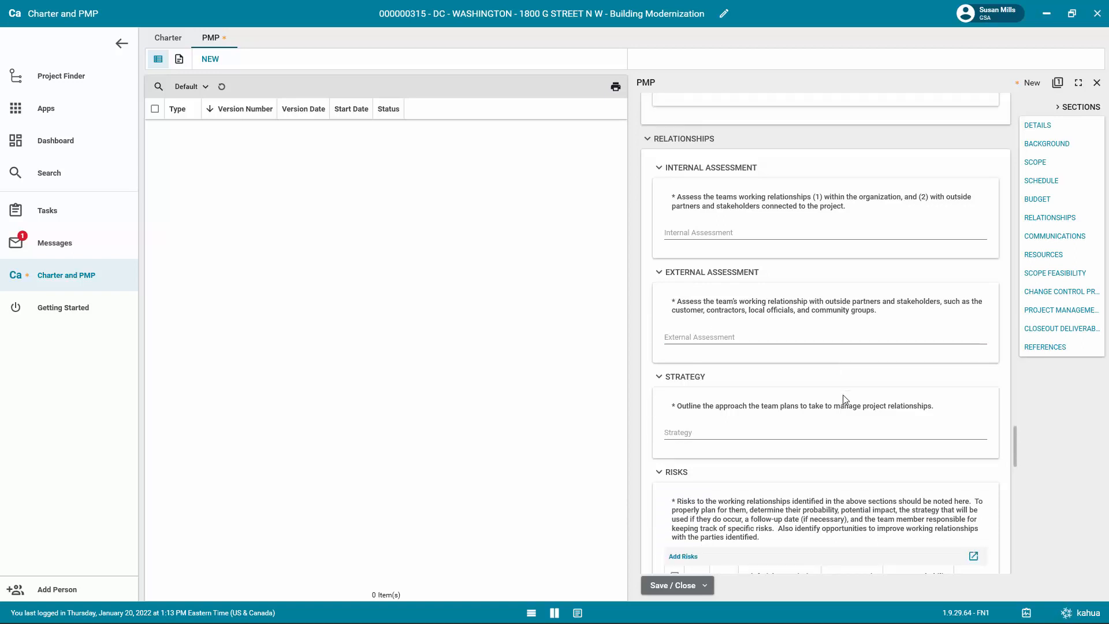
pyautogui.scroll(-4, 844, 399)
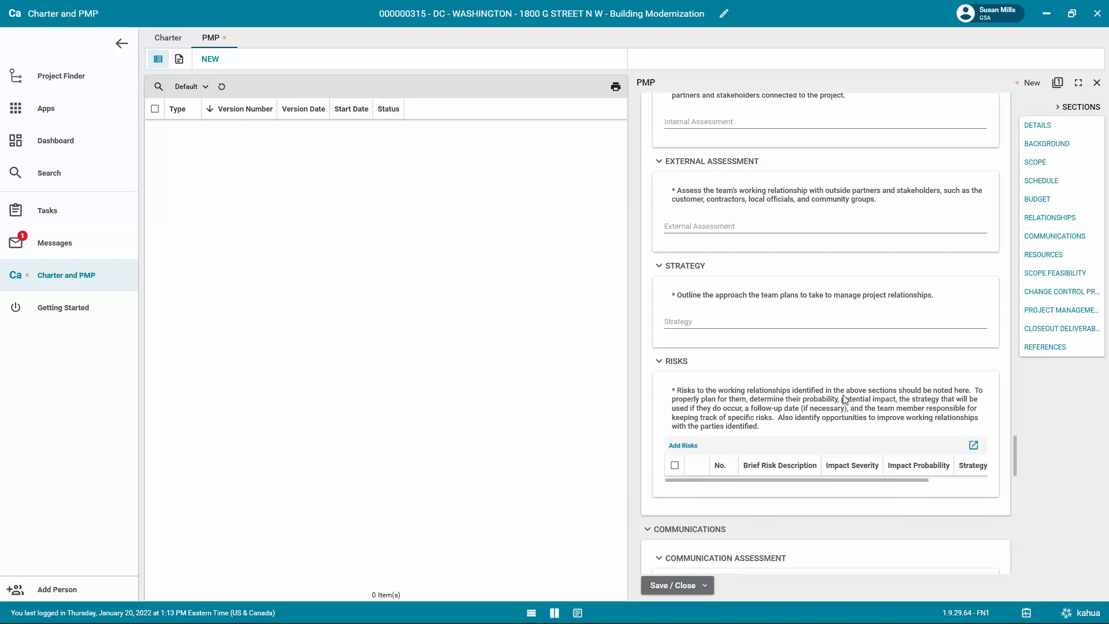
pyautogui.scroll(-1, 844, 399)
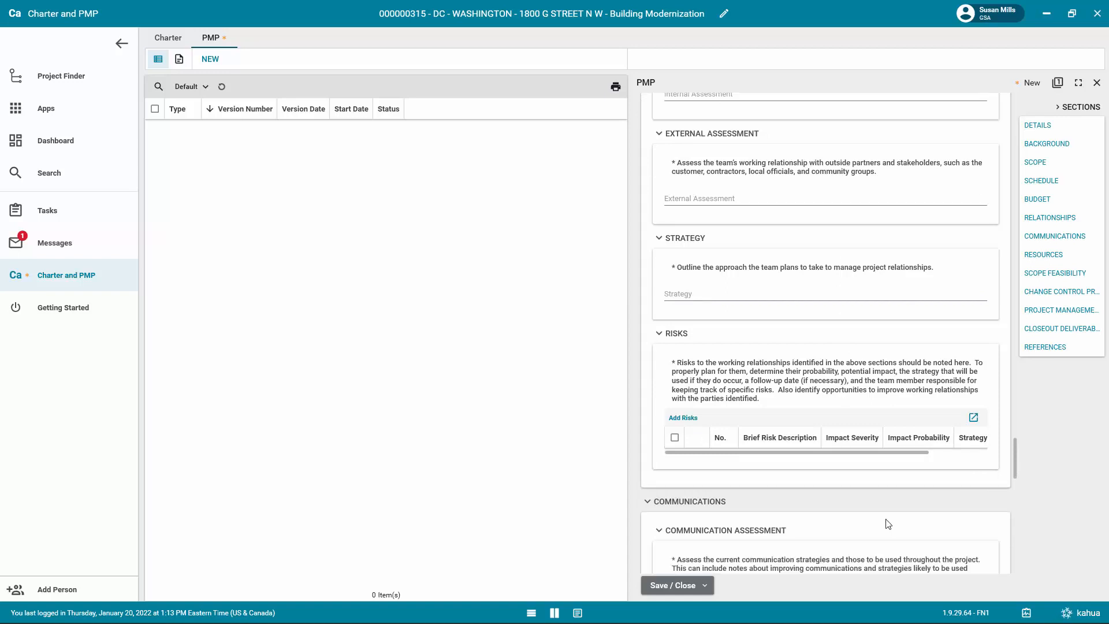
# Examine the fields and guidance notes of the PMP's Communications, Resources and Scope Feasibility sections.
pyautogui.scroll(-2, 889, 524)
pyautogui.scroll(-1, 886, 520)
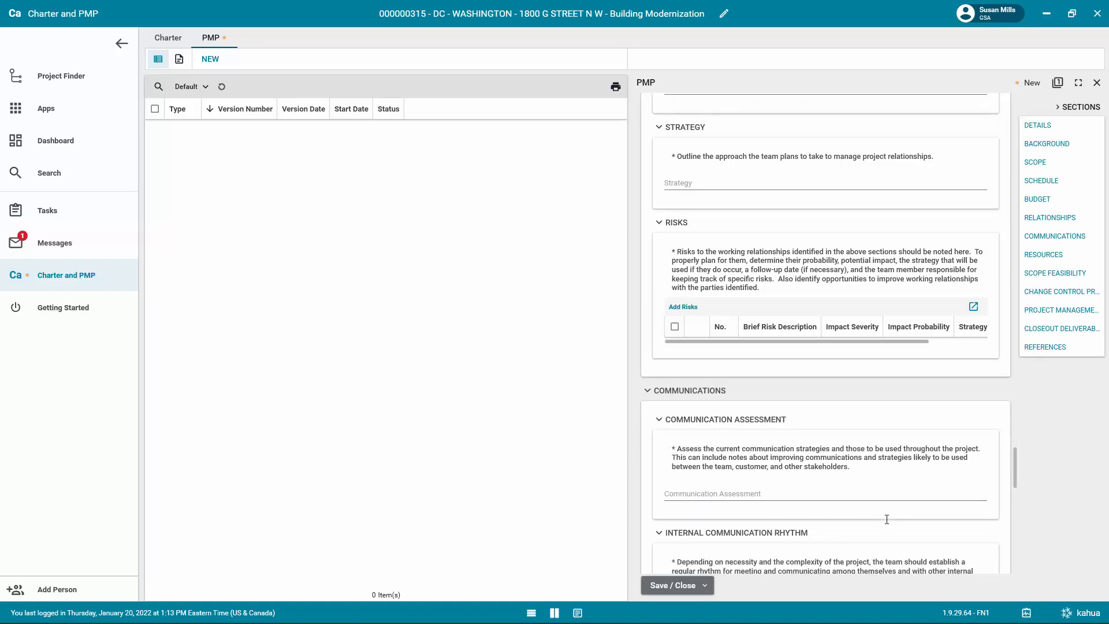
pyautogui.scroll(-2, 887, 520)
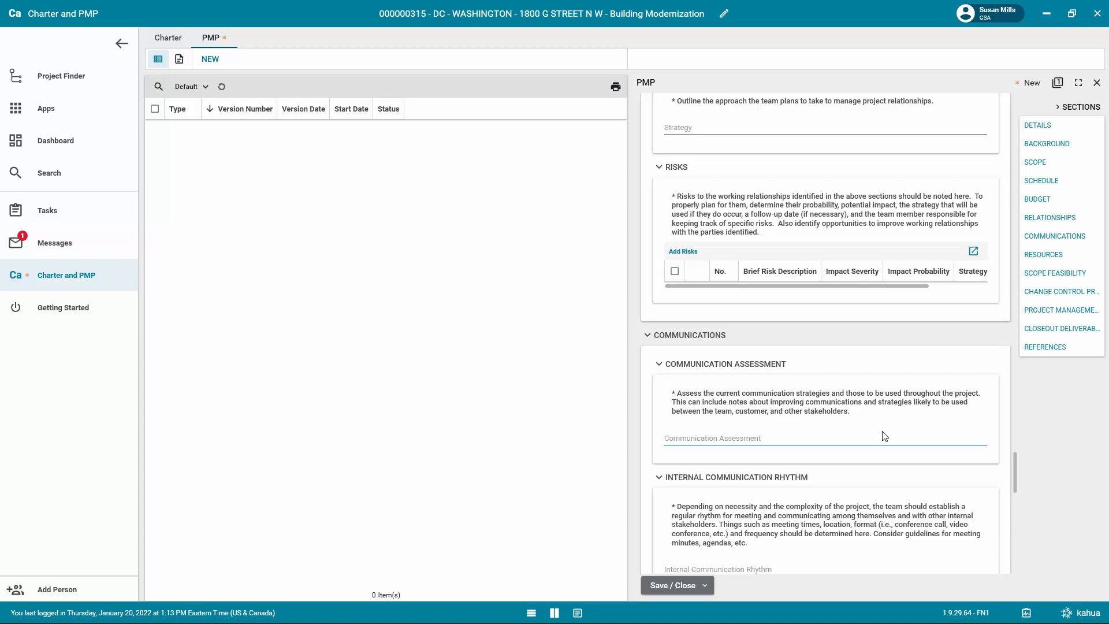
pyautogui.scroll(-2, 883, 436)
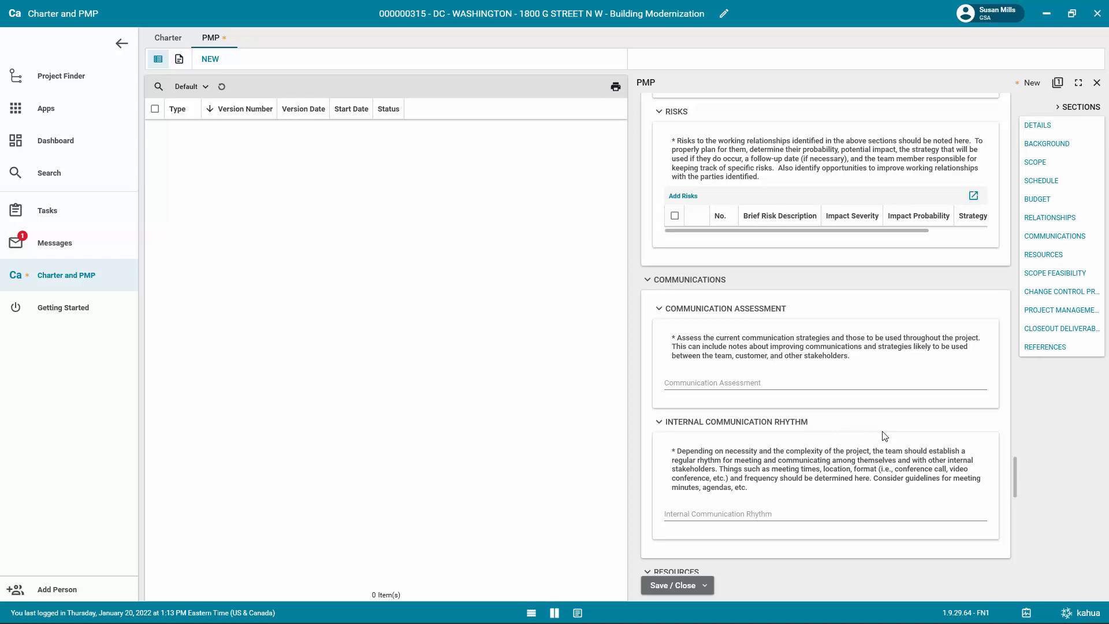
pyautogui.scroll(-1, 884, 437)
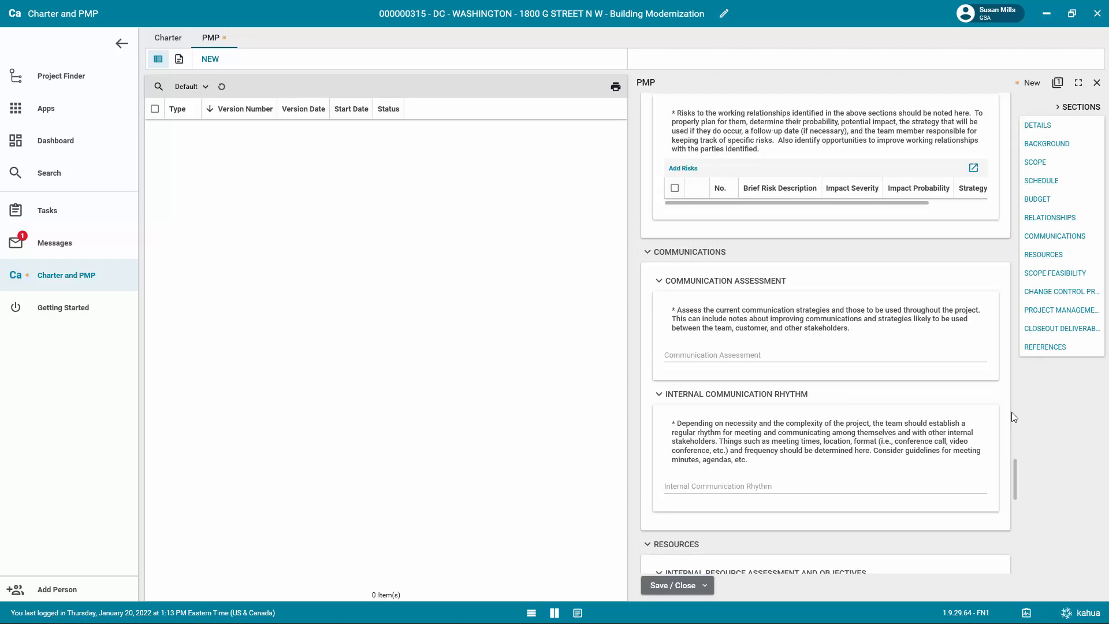
pyautogui.scroll(-2, 841, 490)
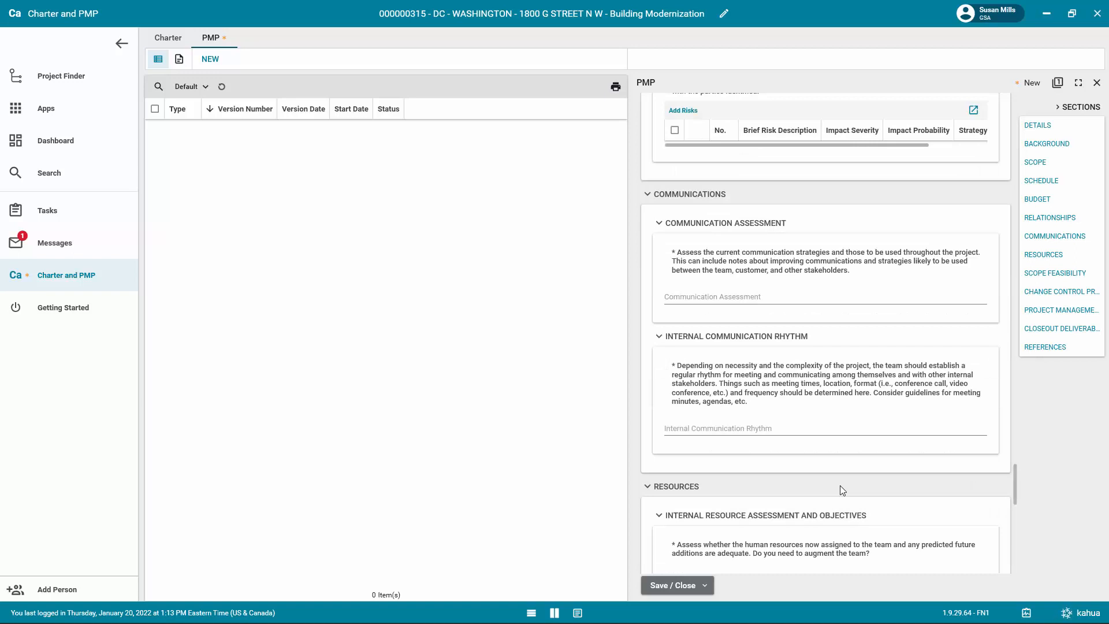
pyautogui.scroll(-3, 840, 490)
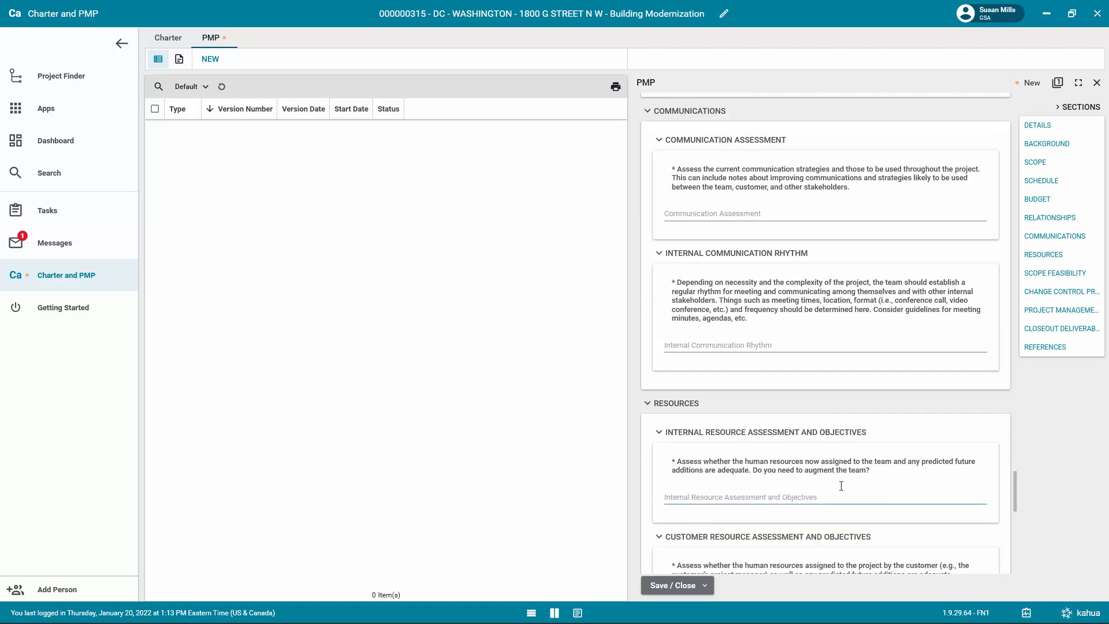
pyautogui.scroll(-1, 841, 488)
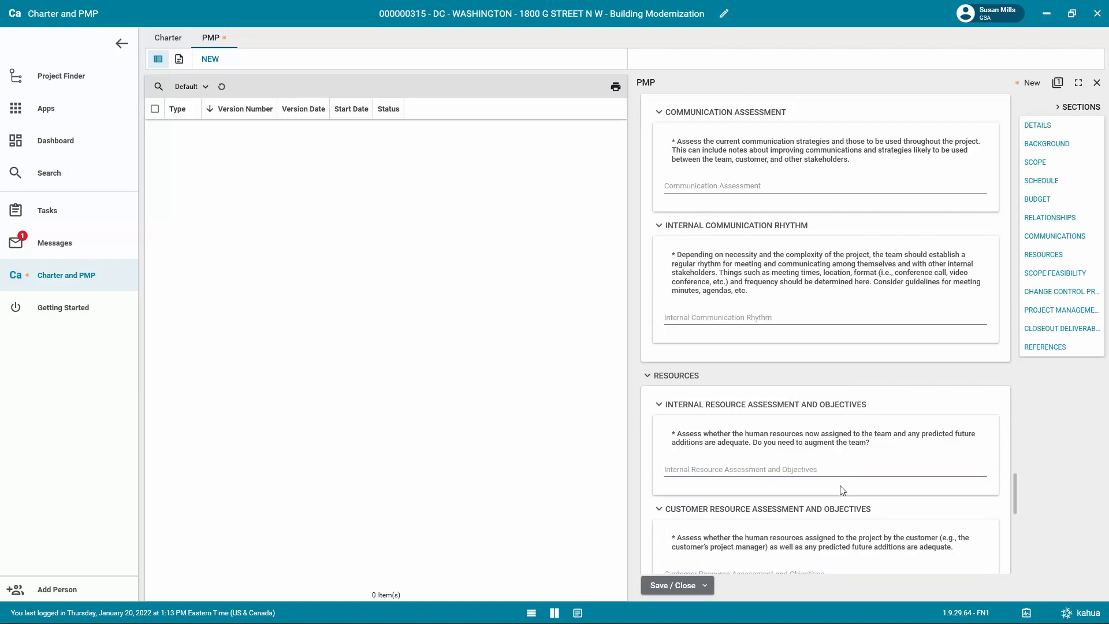
pyautogui.scroll(-2, 842, 490)
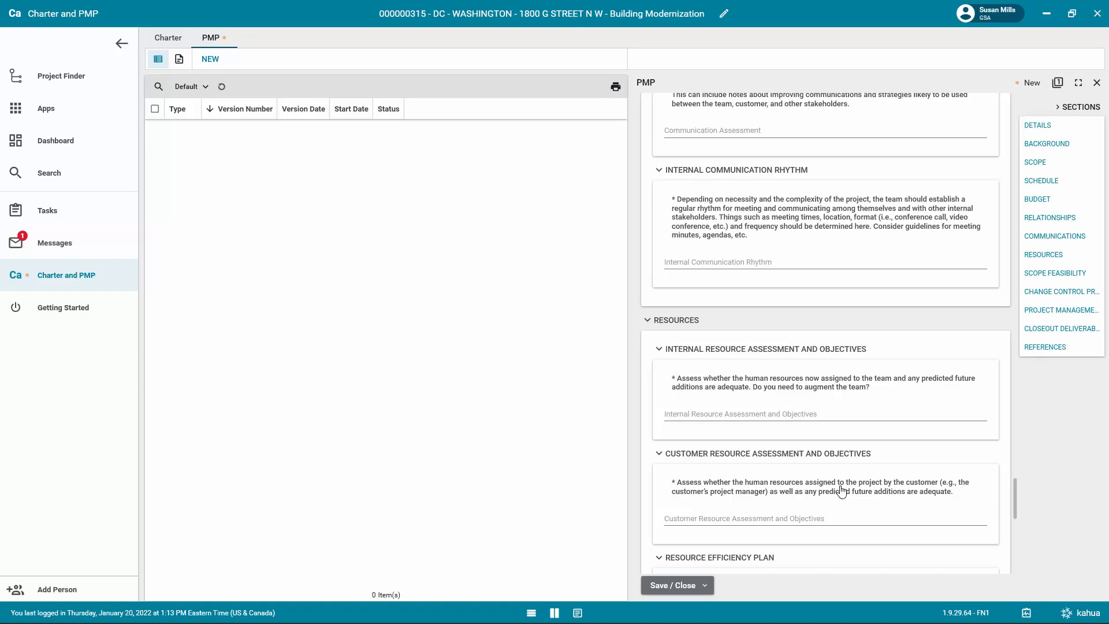
pyautogui.scroll(-2, 841, 490)
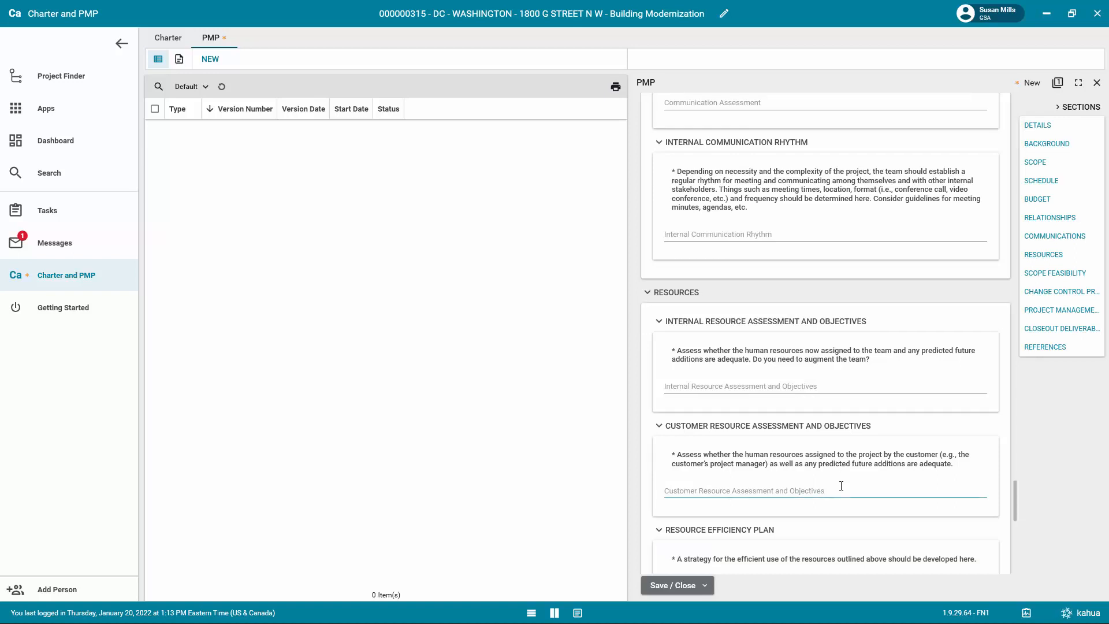
pyautogui.scroll(-1, 842, 489)
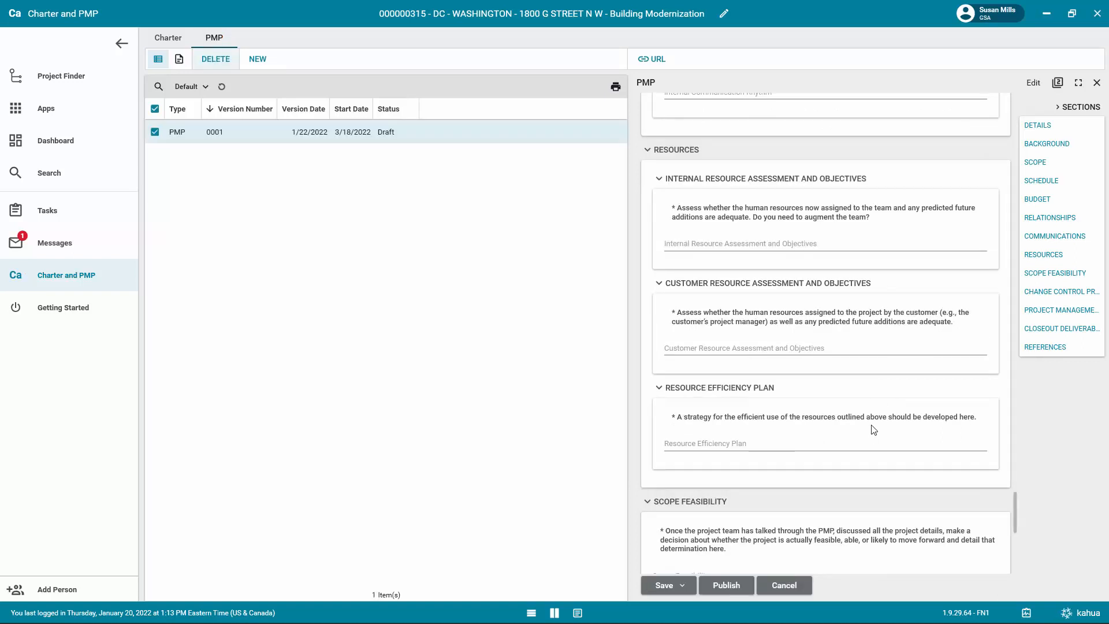
pyautogui.scroll(-3, 872, 430)
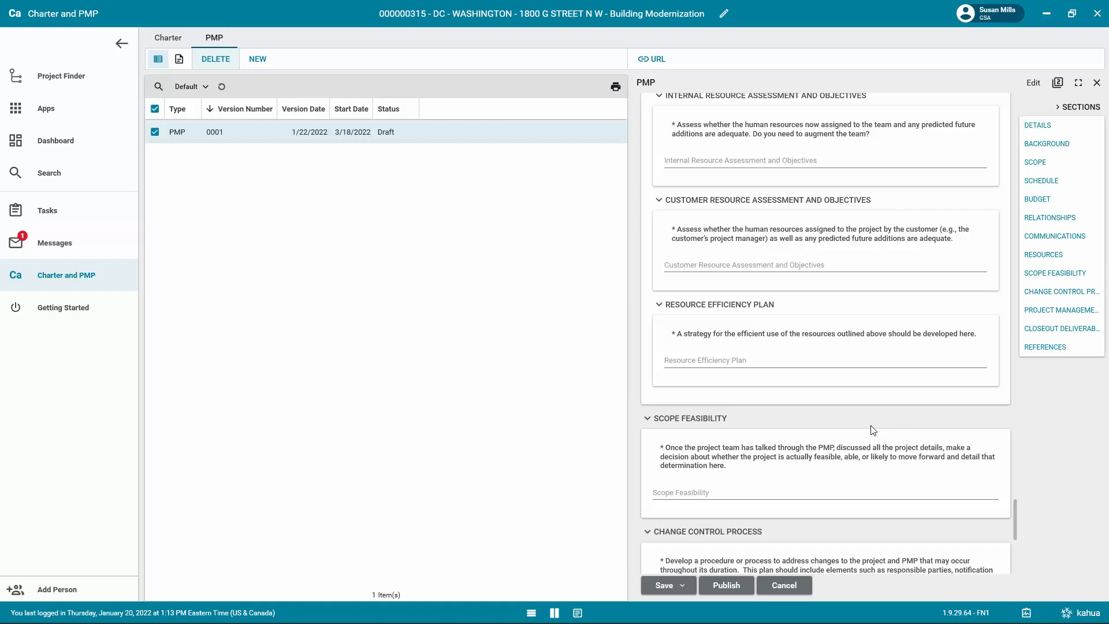
# Save the PMP draft after reviewing its remaining sections through References, and publish it.
pyautogui.scroll(-2, 873, 431)
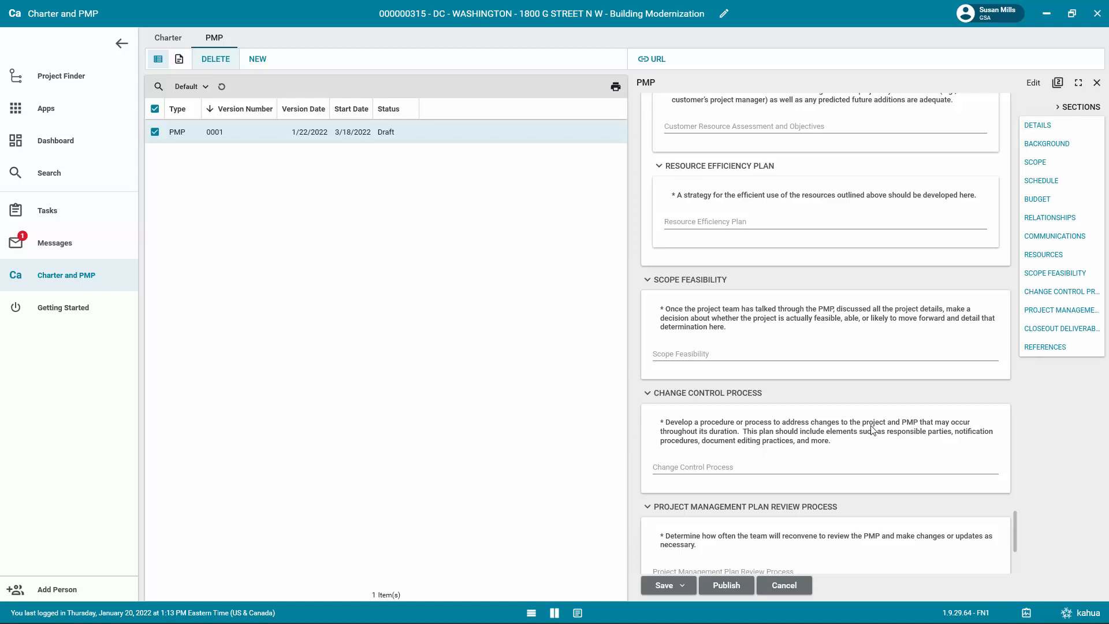
pyautogui.scroll(-2, 872, 430)
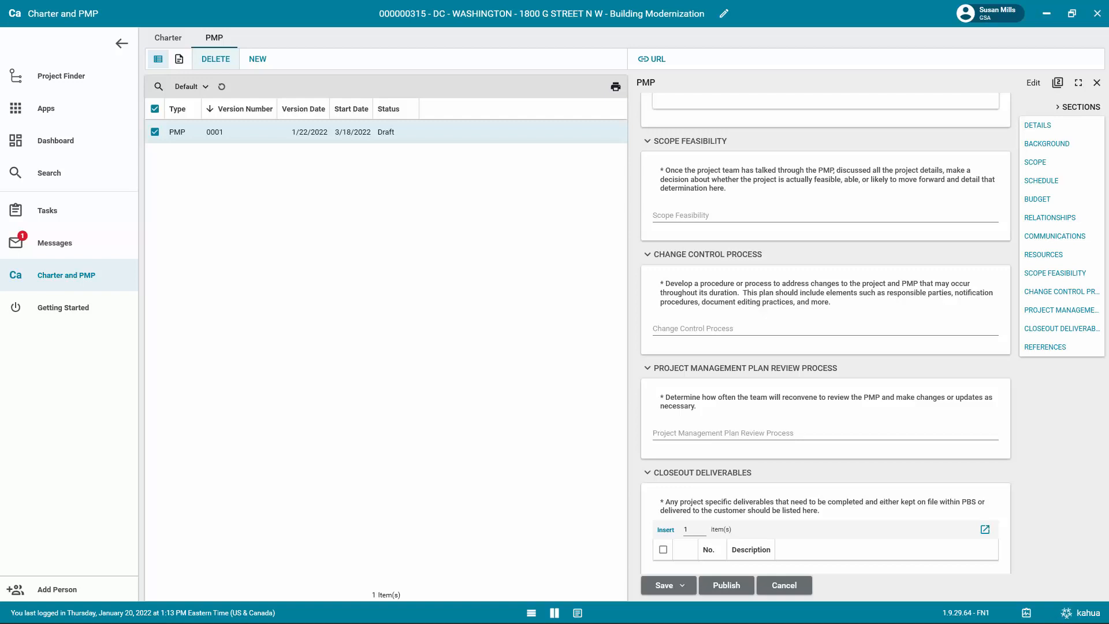
pyautogui.scroll(-2, 823, 513)
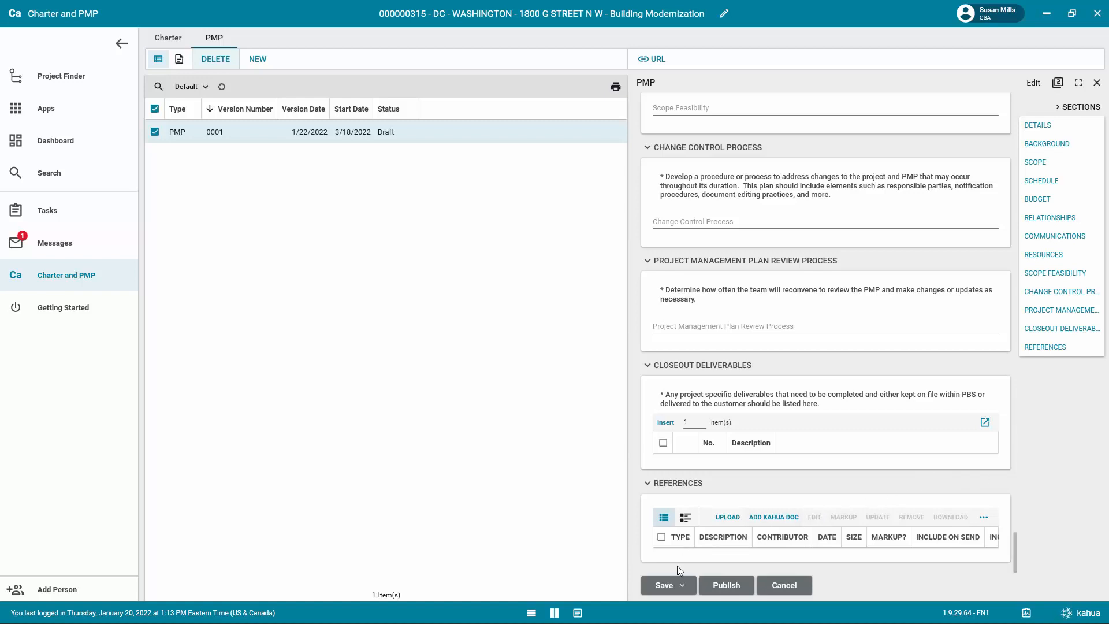
pyautogui.click(666, 586)
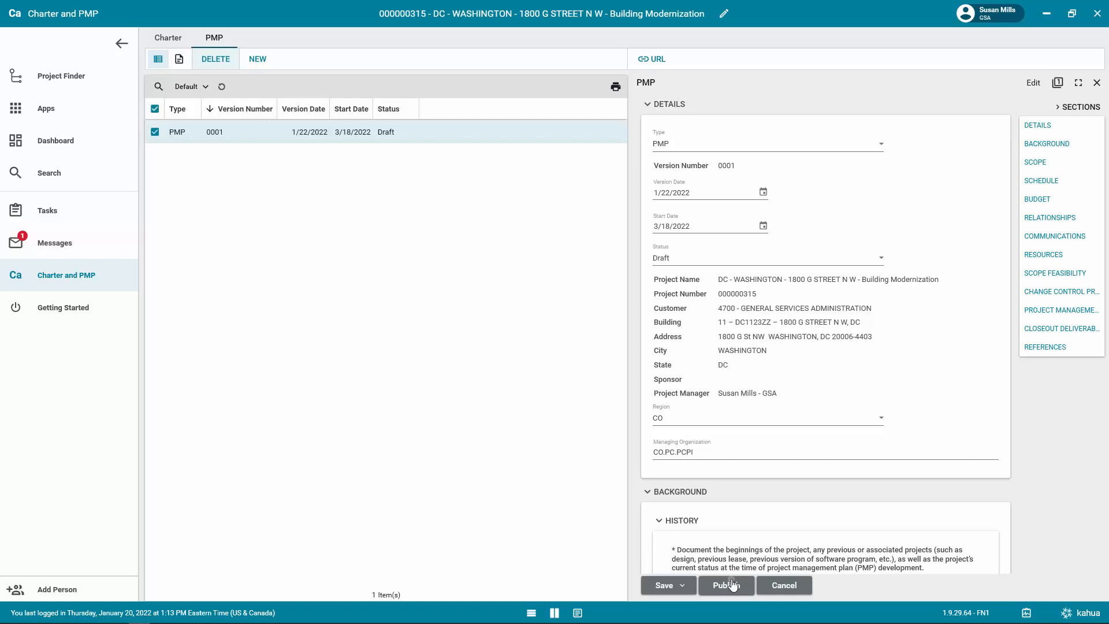
pyautogui.click(729, 585)
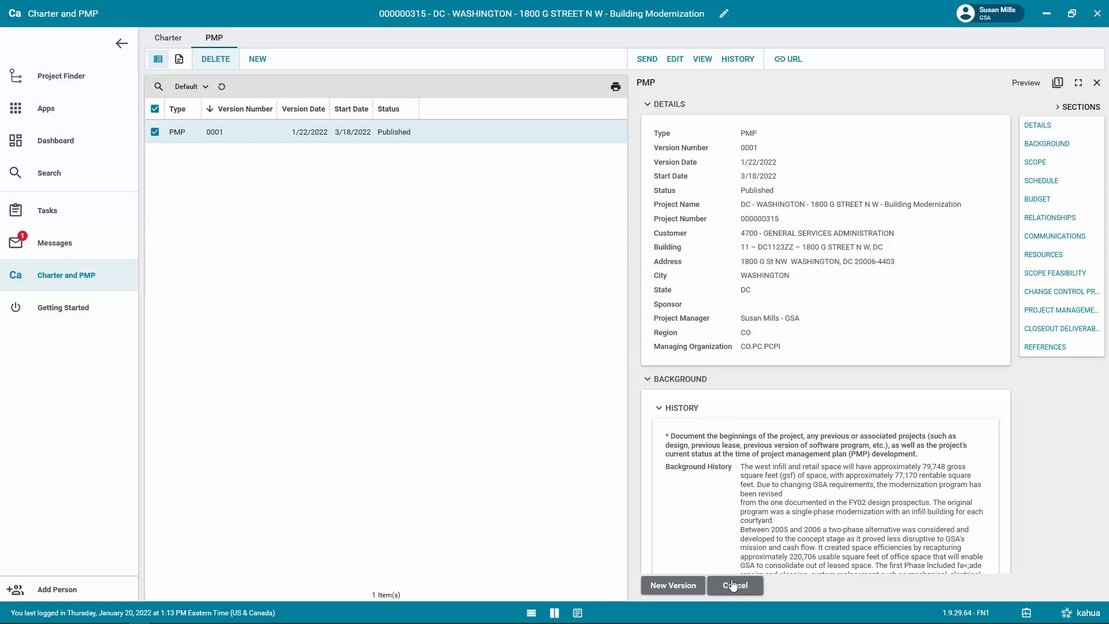
# Create a new version of the published PMP and publish that version.
pyautogui.click(668, 587)
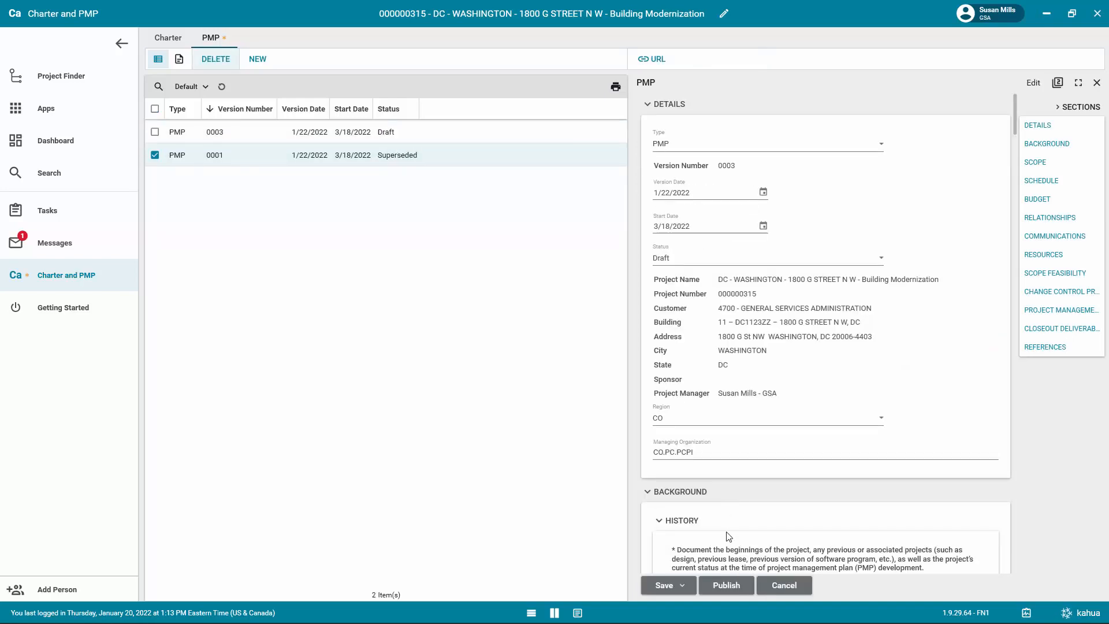
pyautogui.click(727, 586)
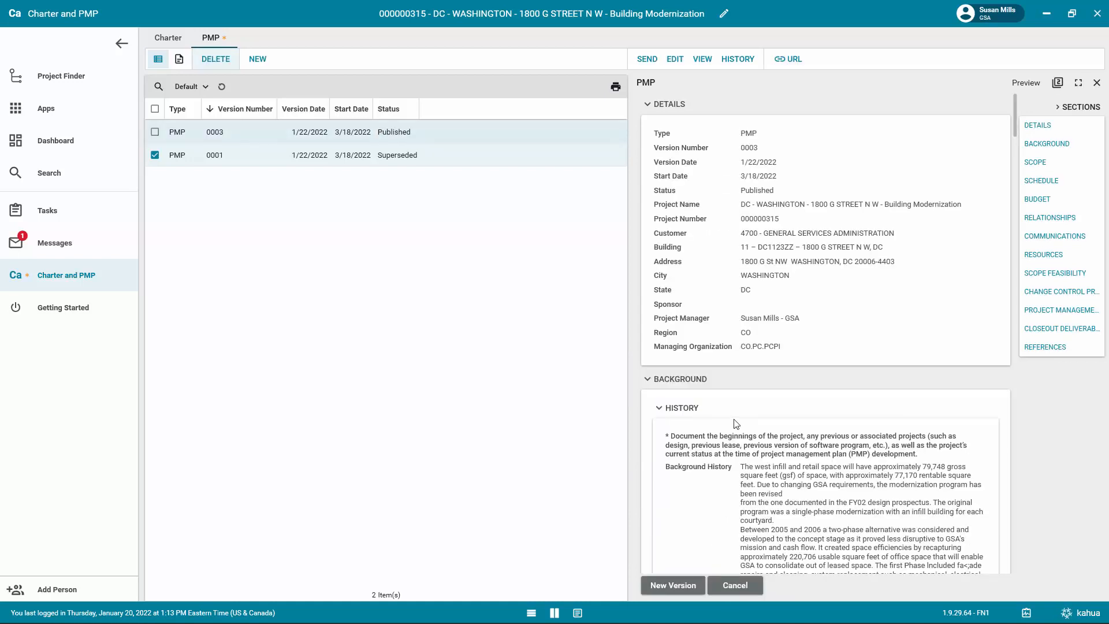
# Send the published PMP to a GSA colleague with the subject "PMP for review", keeping the attached documents.
pyautogui.click(647, 58)
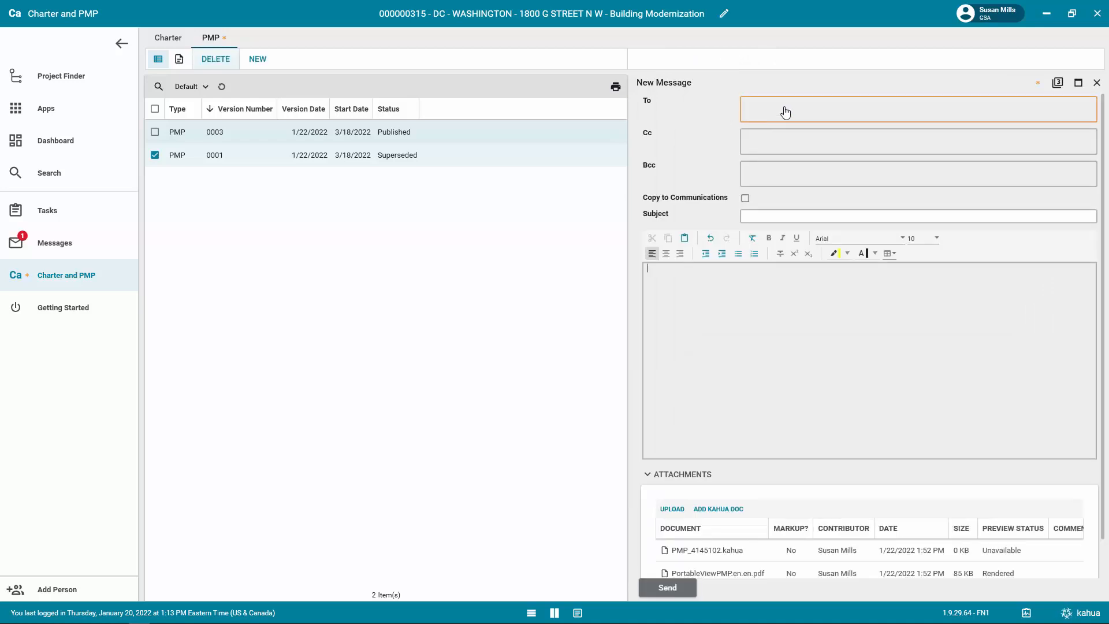
pyautogui.click(785, 112)
pyautogui.write('bert')
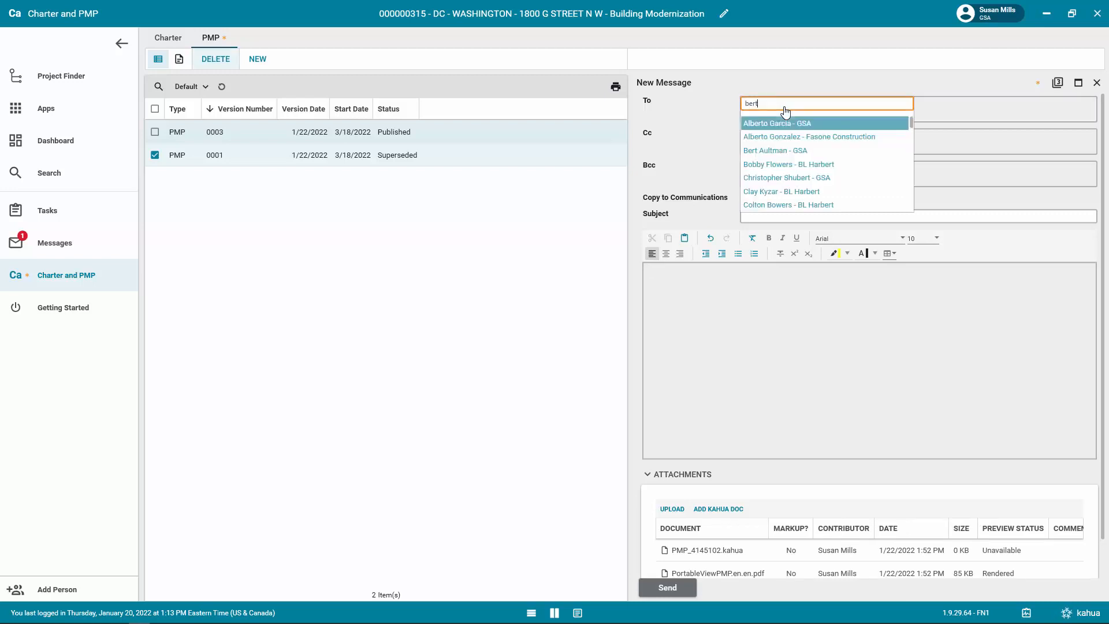
pyautogui.click(801, 152)
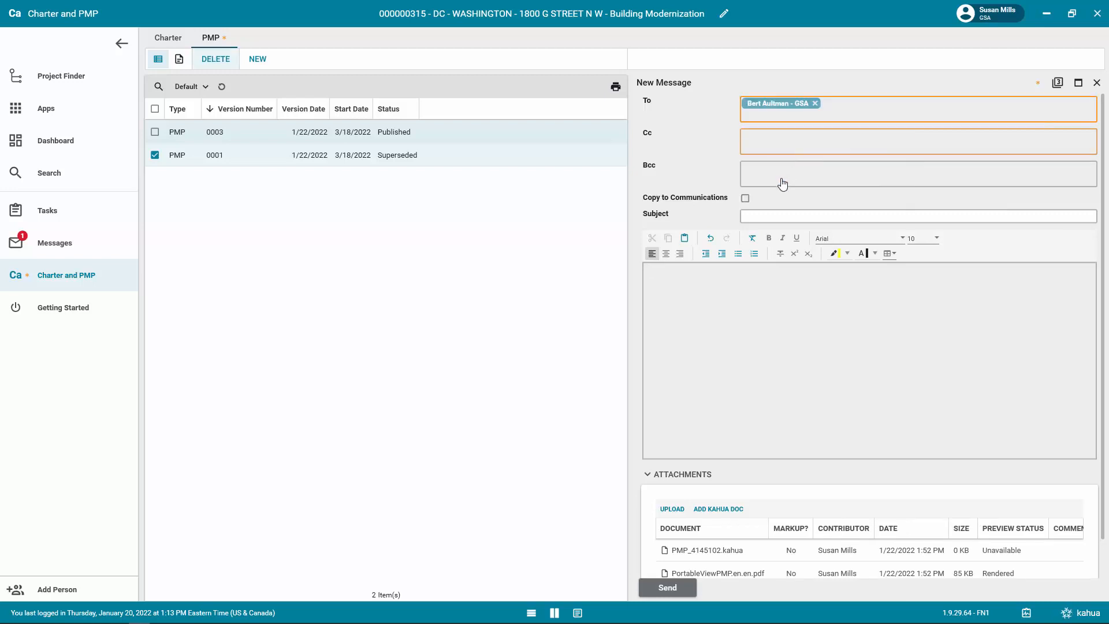
pyautogui.click(762, 214)
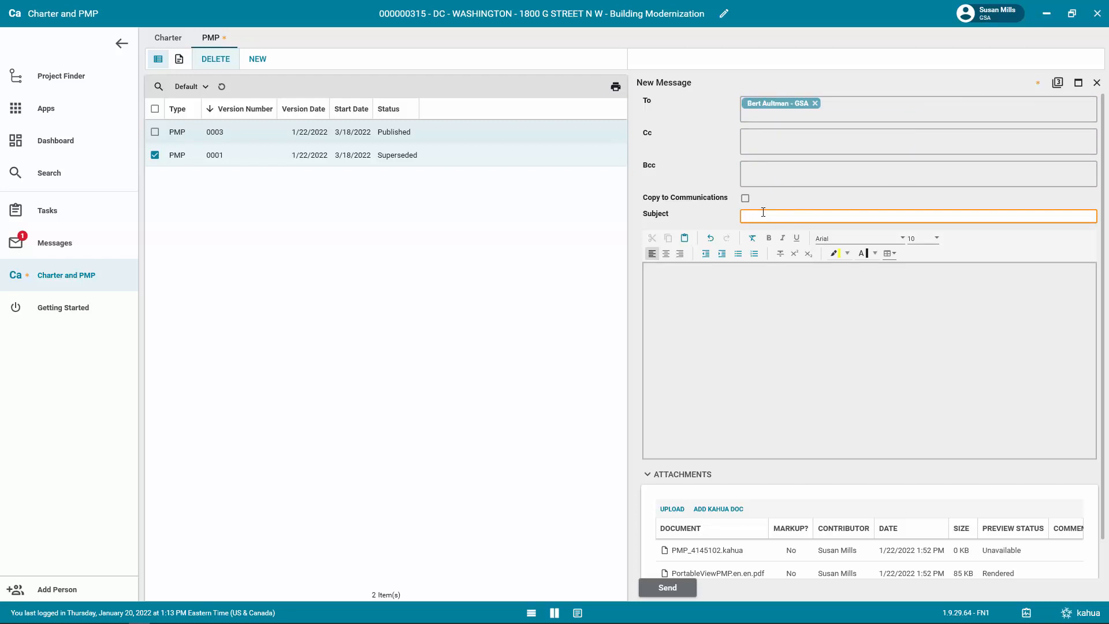
pyautogui.write('PMP for review')
pyautogui.click(746, 284)
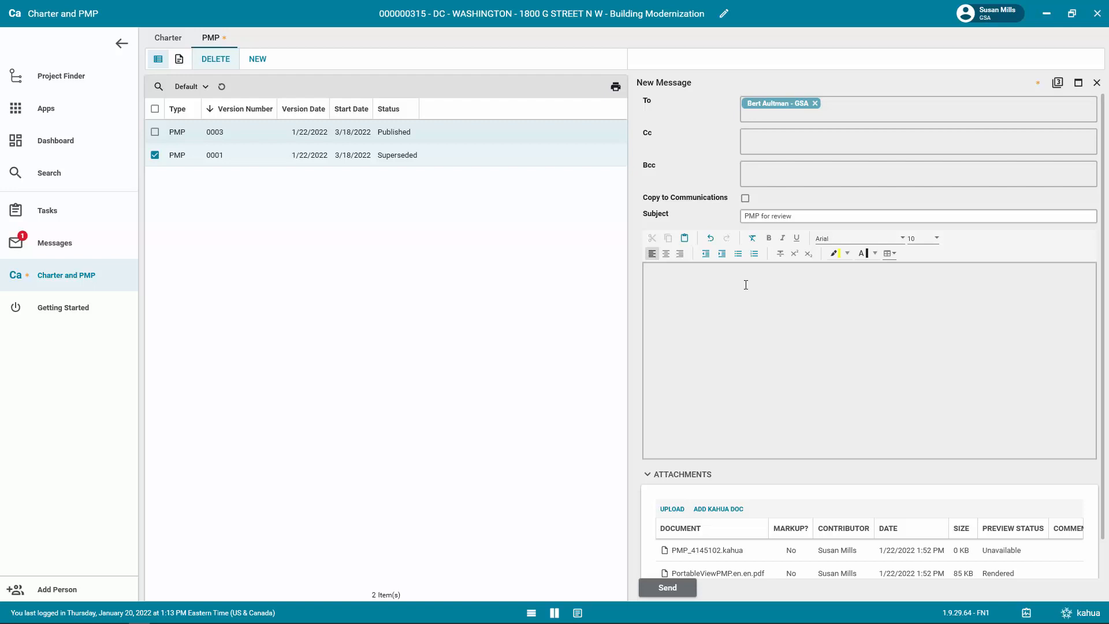
pyautogui.scroll(-1, 765, 429)
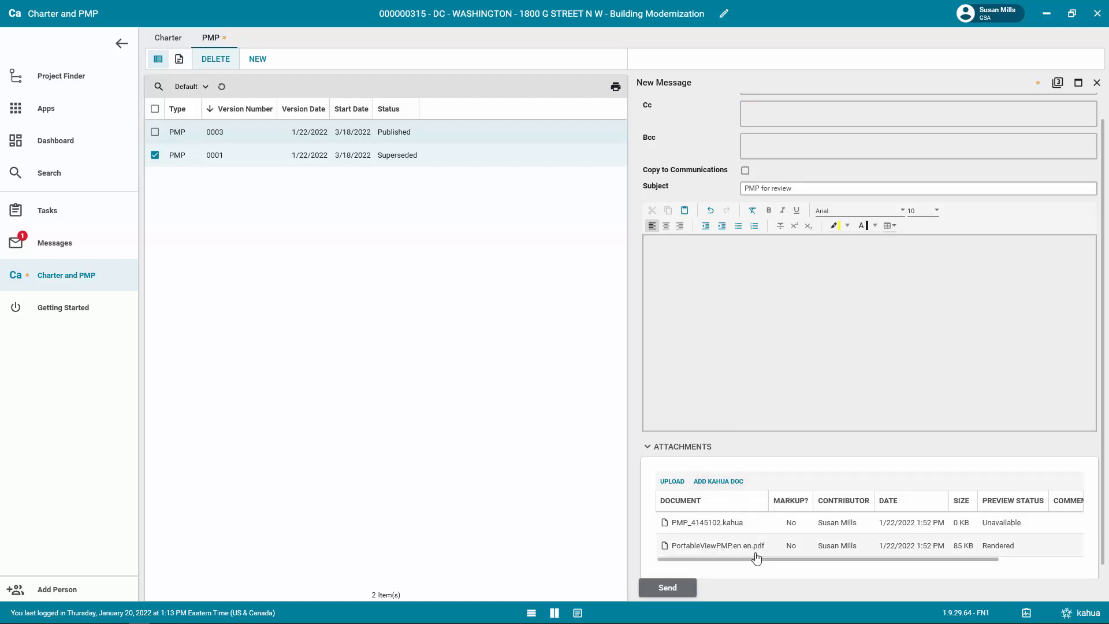
pyautogui.click(669, 590)
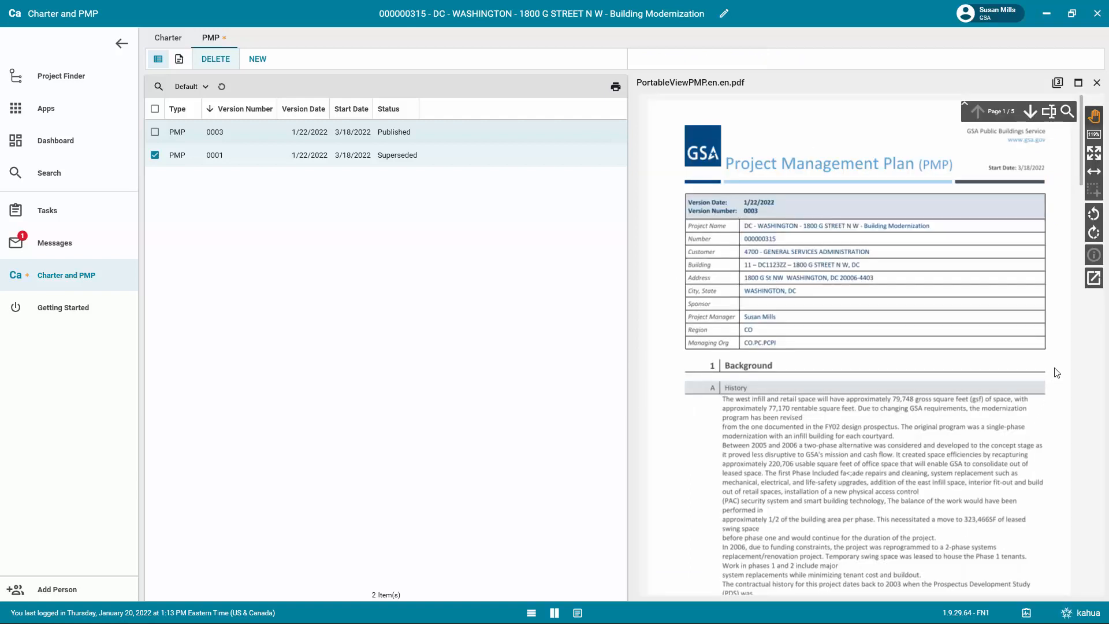
# Open the PMP's portable view as a PDF and close the preview.
pyautogui.click(1093, 278)
pyautogui.click(1096, 84)
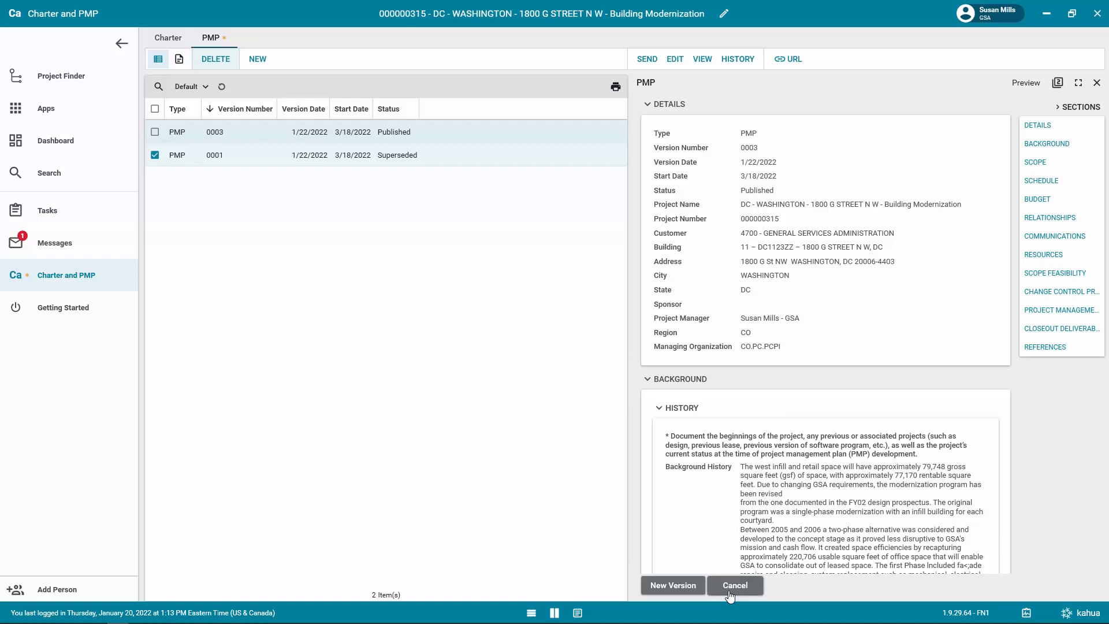
# Cancel the published PMP version 0003 and reopen it.
pyautogui.click(730, 595)
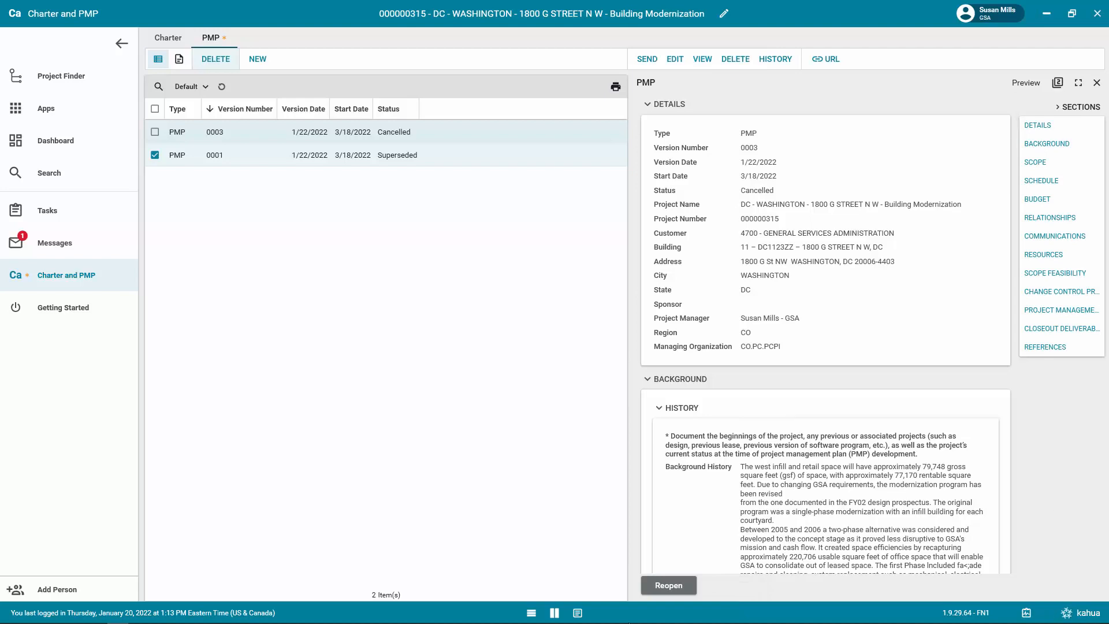
pyautogui.click(668, 585)
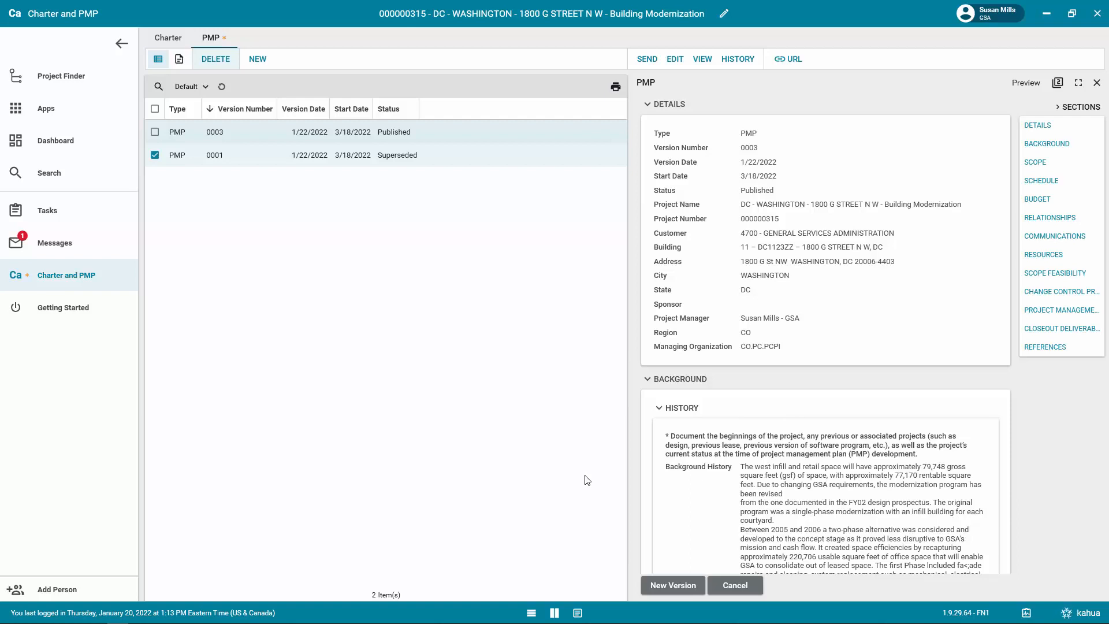
# Create a new PMP record of type PMP, save it as a draft and close it.
pyautogui.click(270, 60)
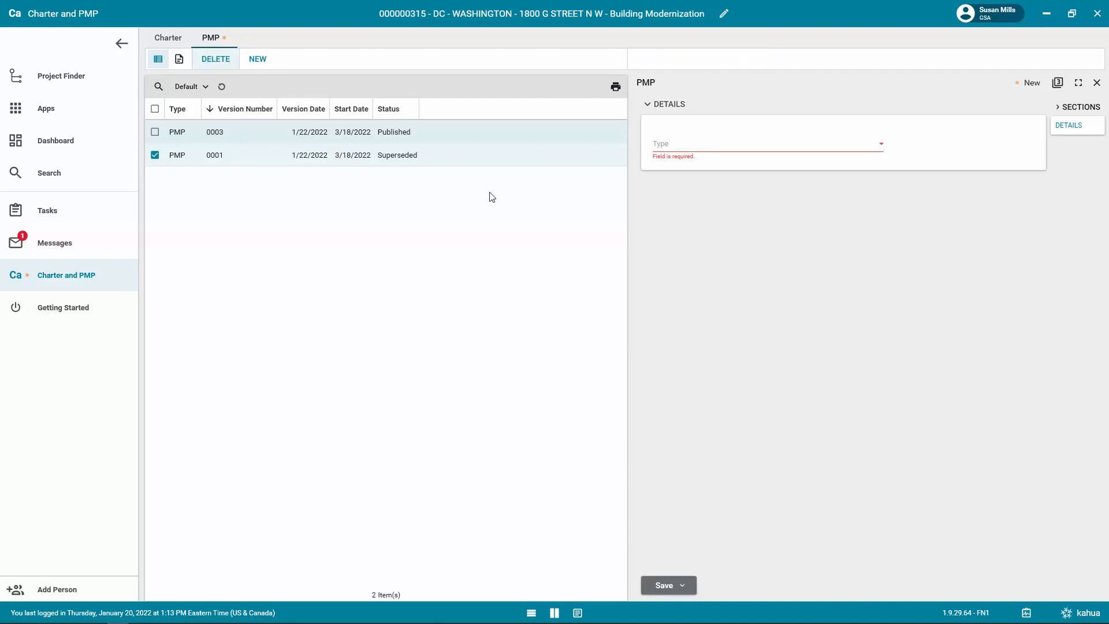
pyautogui.click(747, 145)
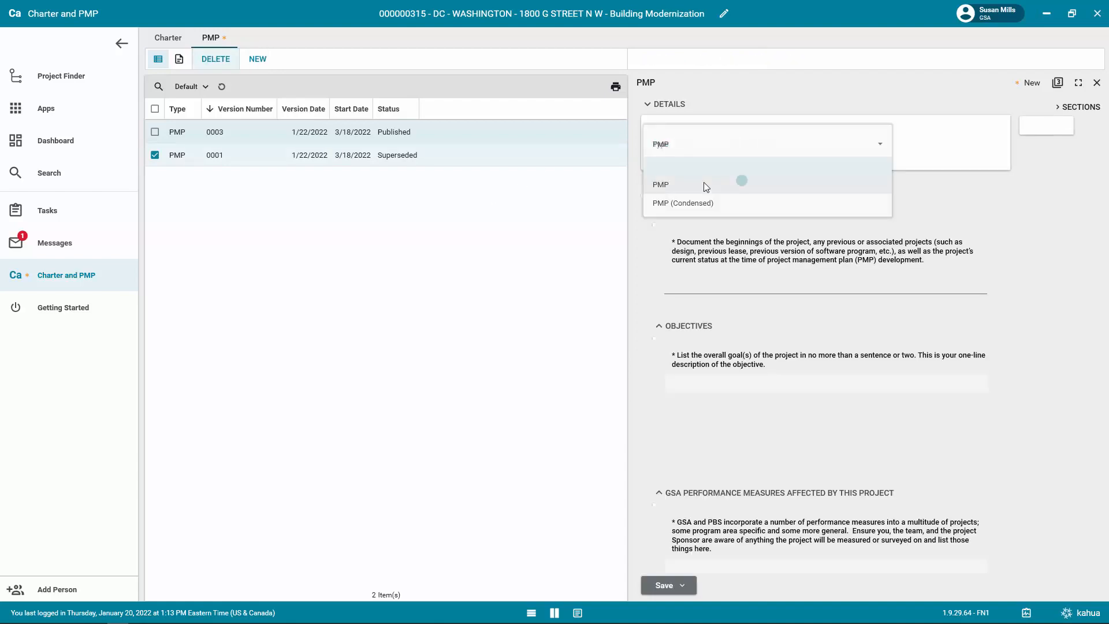
pyautogui.click(703, 184)
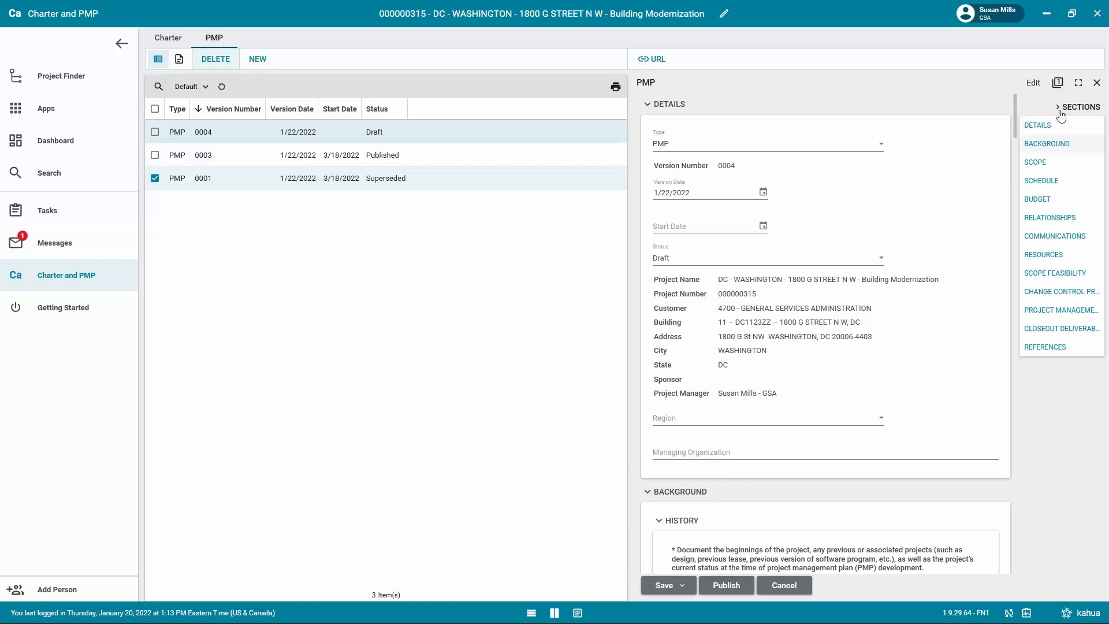
pyautogui.click(1096, 83)
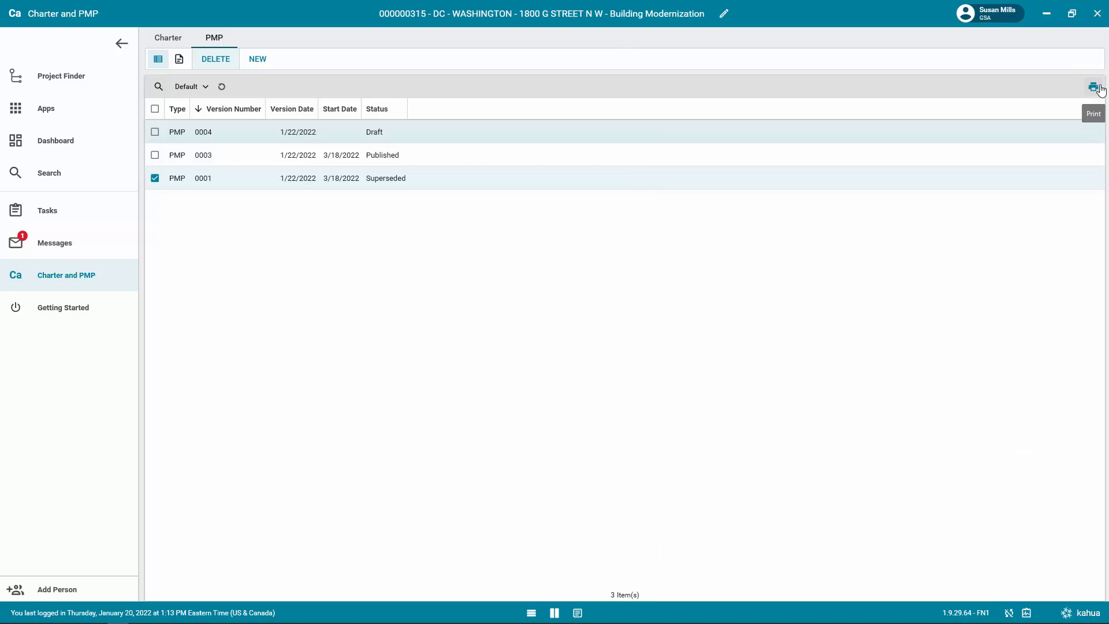
# Open the draft PMP version 0004, expand its details to the full-width layout and return to the split layout.
pyautogui.click(379, 133)
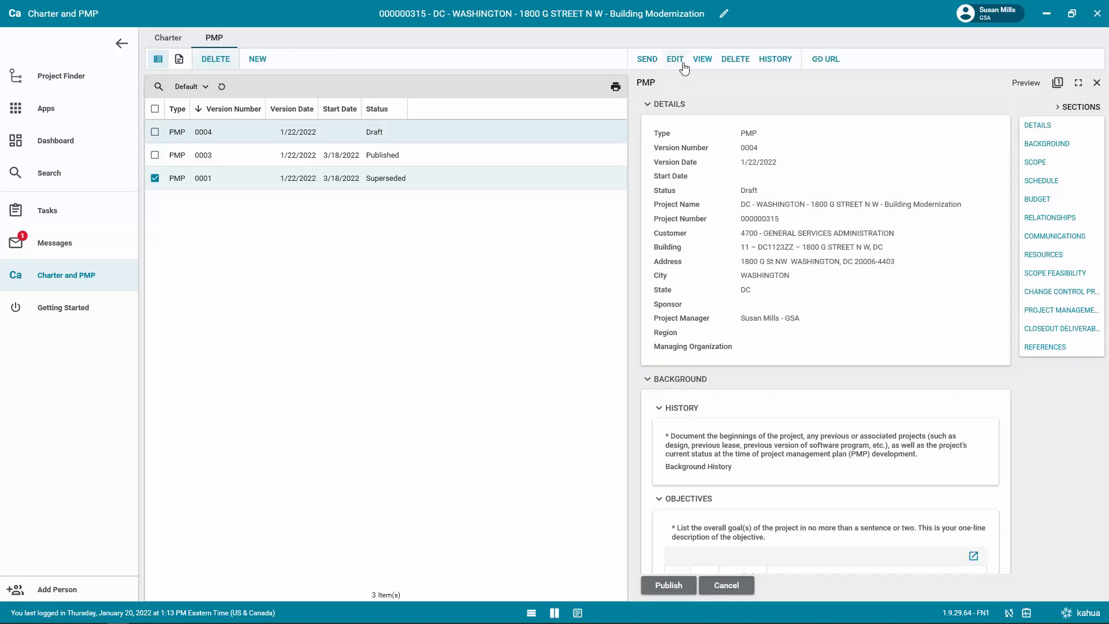
pyautogui.click(578, 613)
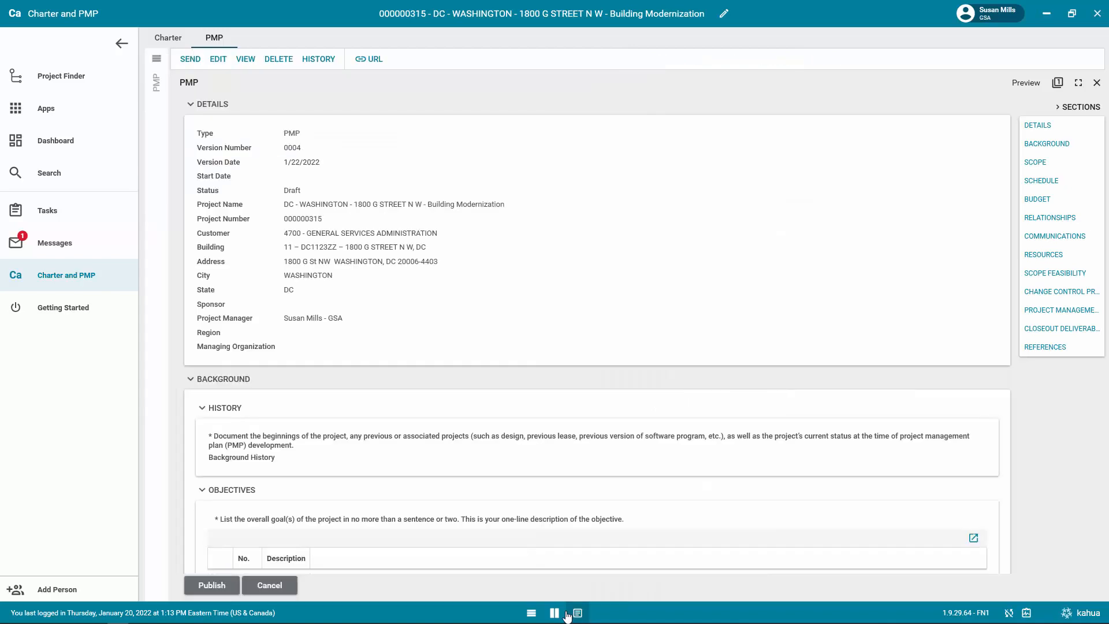
pyautogui.click(554, 613)
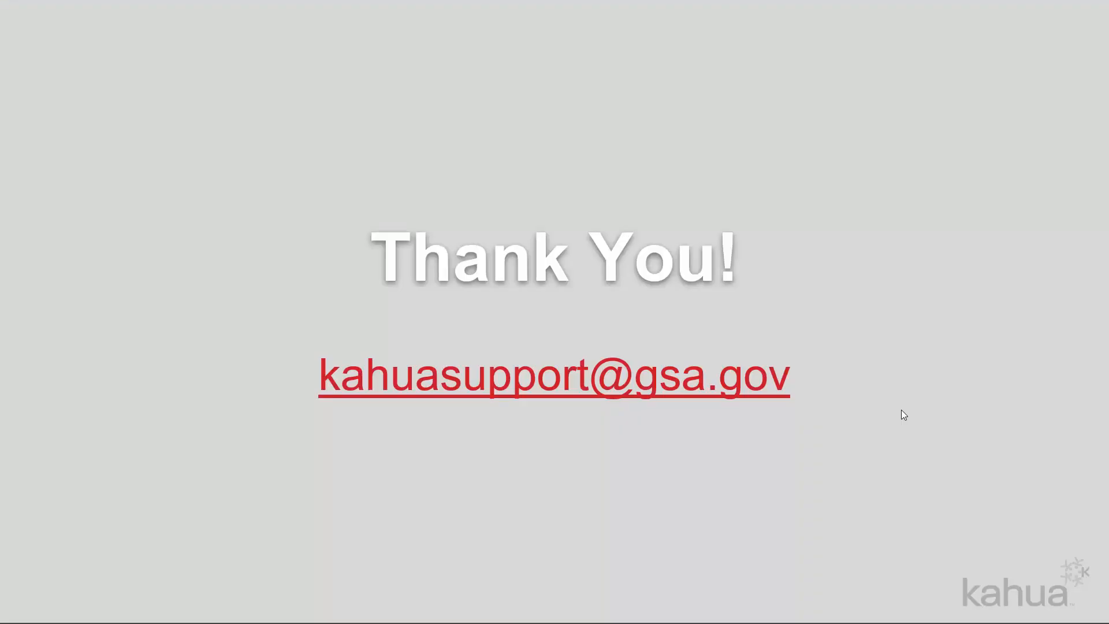